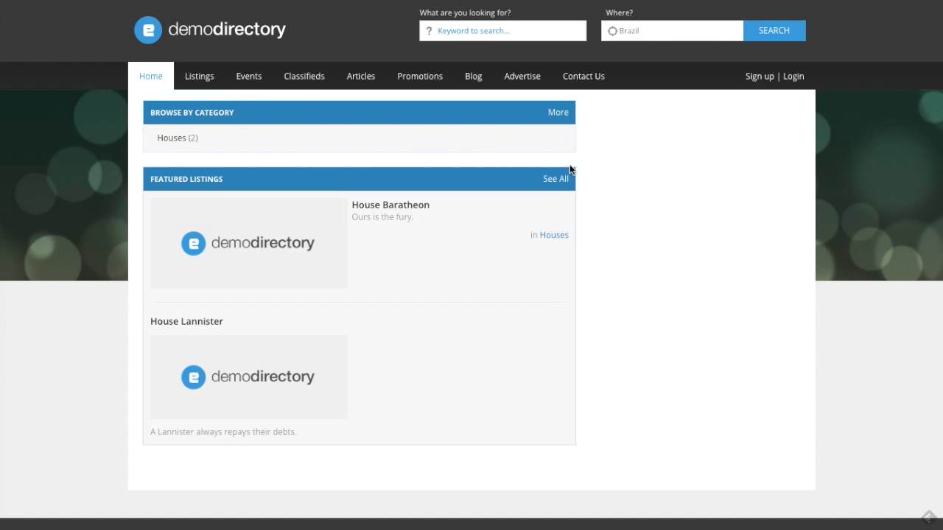
- Look over the directory's public home page and the welcome content of the admin dashboard
scroll(668, 211, down, 1)
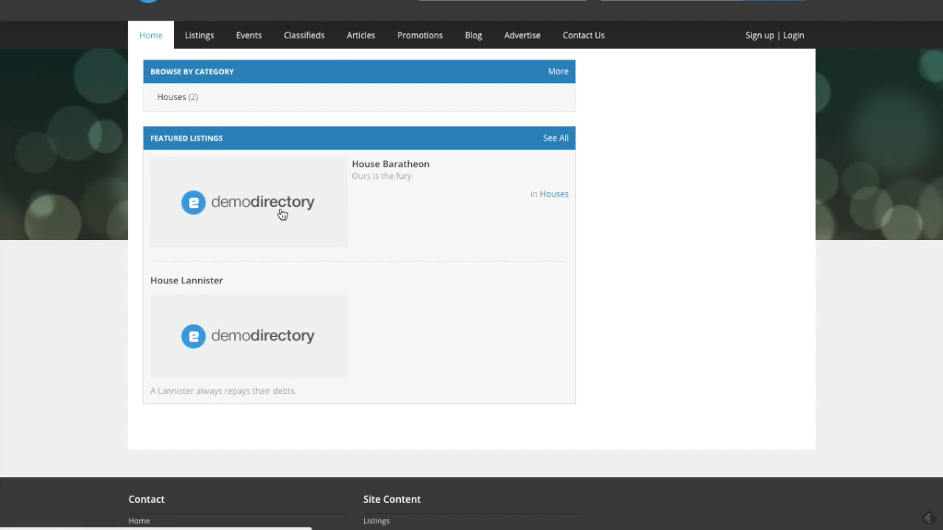
scroll(608, 257, down, 2)
scroll(608, 257, up, 1)
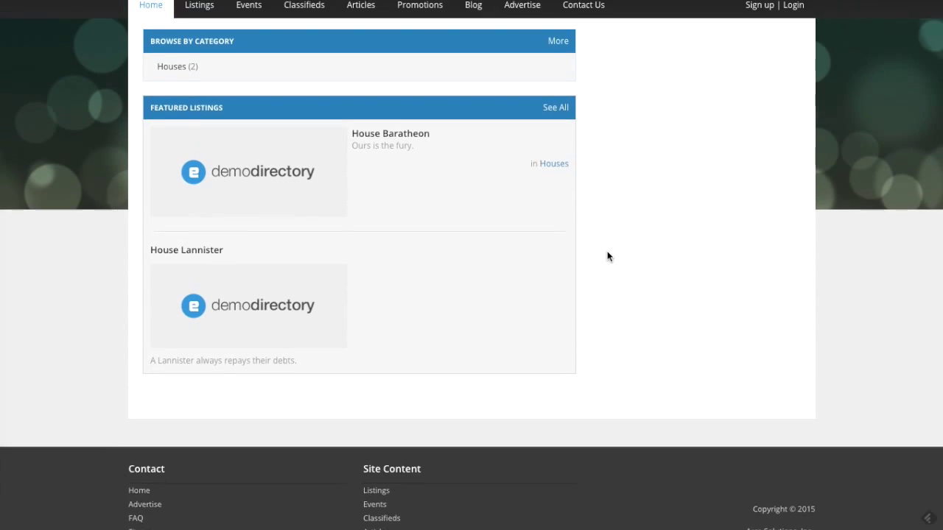
scroll(608, 257, up, 1)
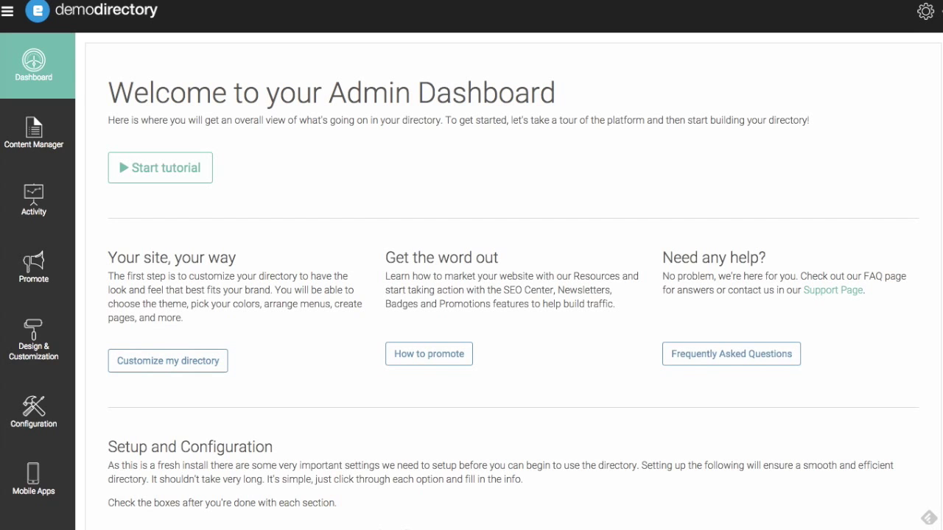
scroll(341, 214, down, 1)
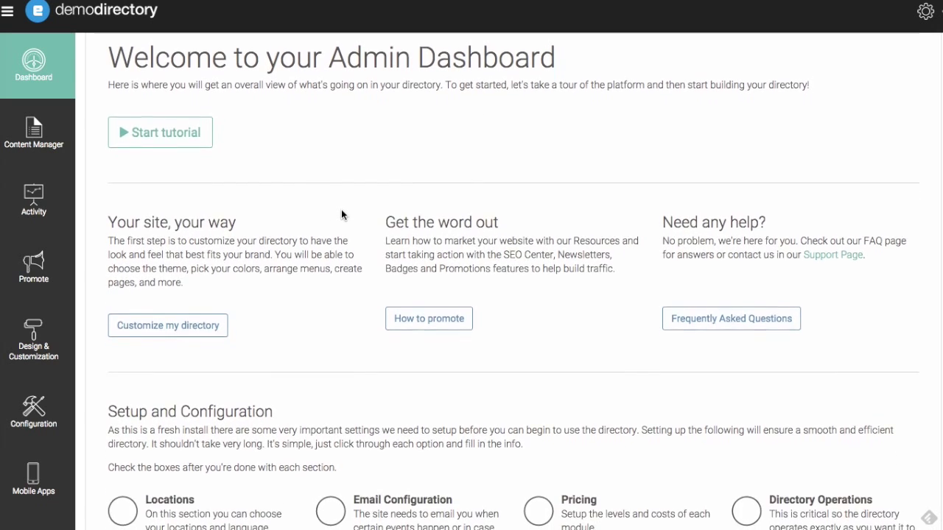
scroll(341, 214, up, 1)
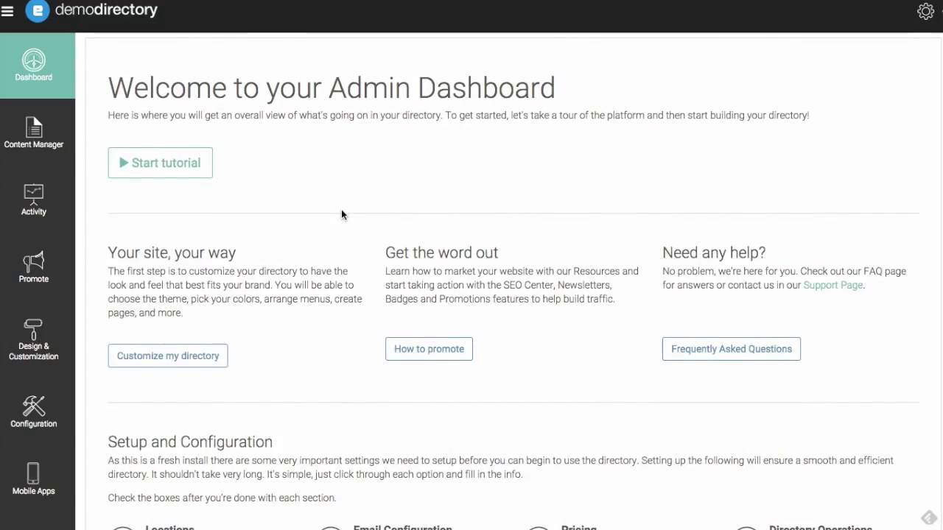
- In the Basic Information configuration, upload 2000px-Game_of_Thrones_2011_logo.svg.png as the main logo image and save the changes
click(33, 413)
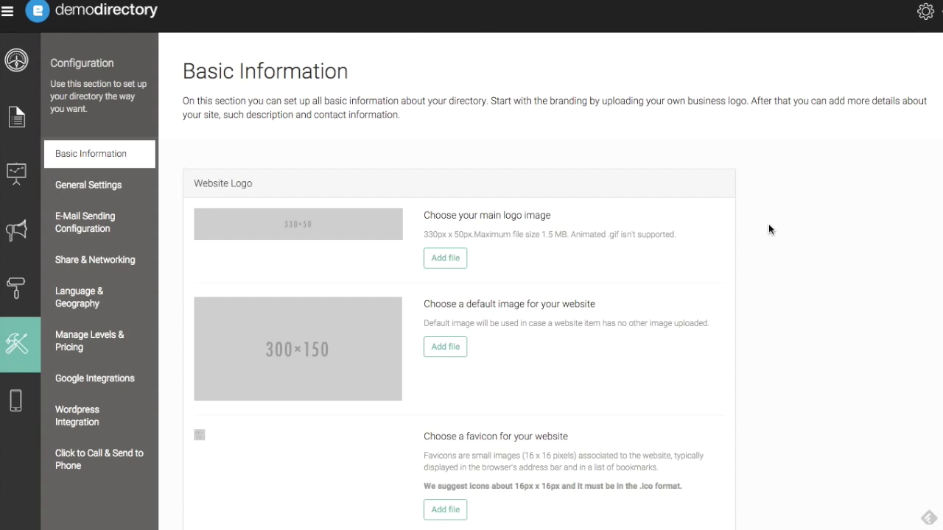
scroll(779, 230, down, 3)
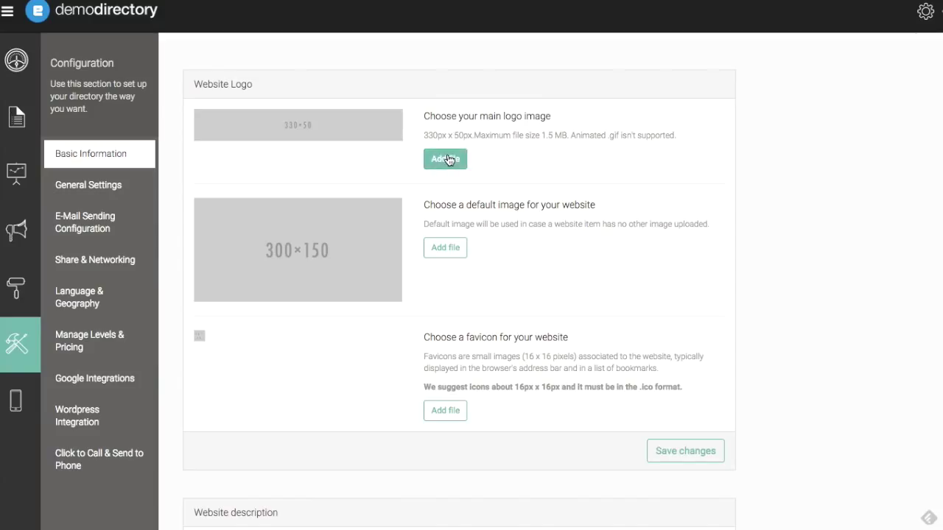
click(447, 160)
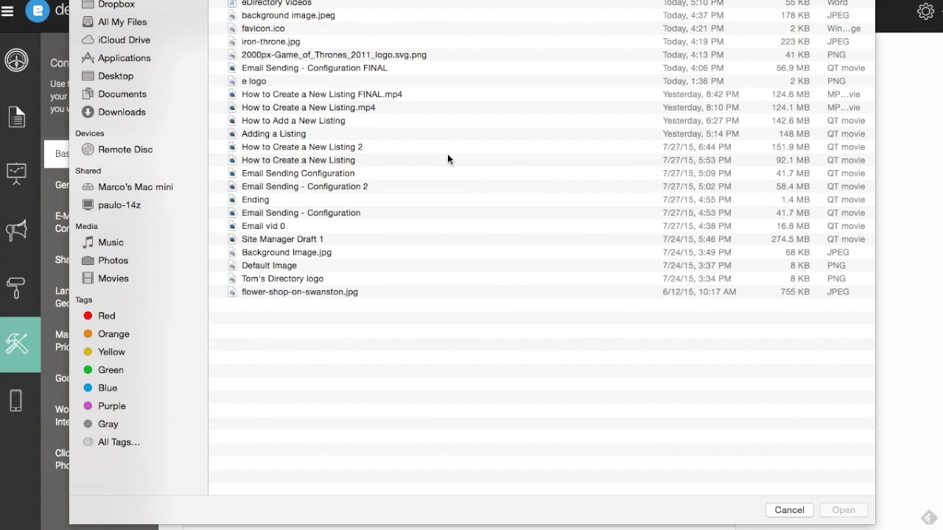
double_click(279, 54)
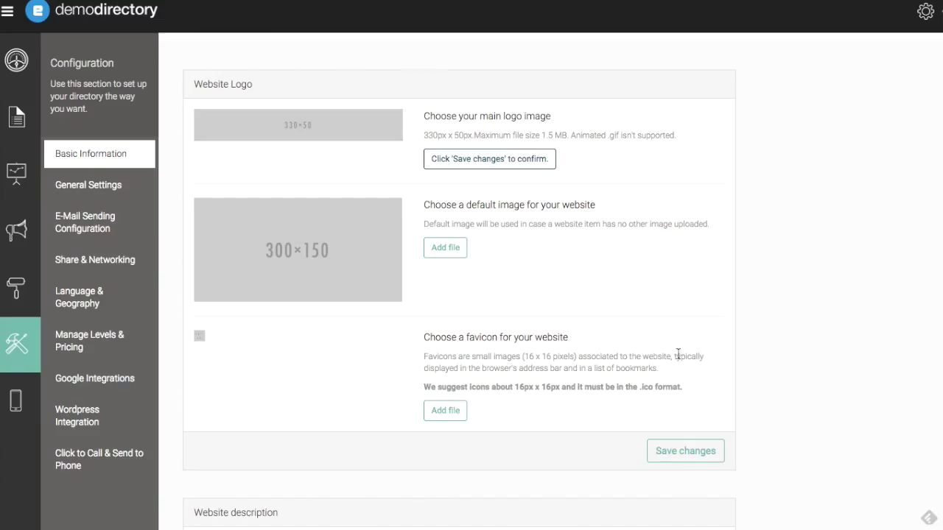
click(686, 456)
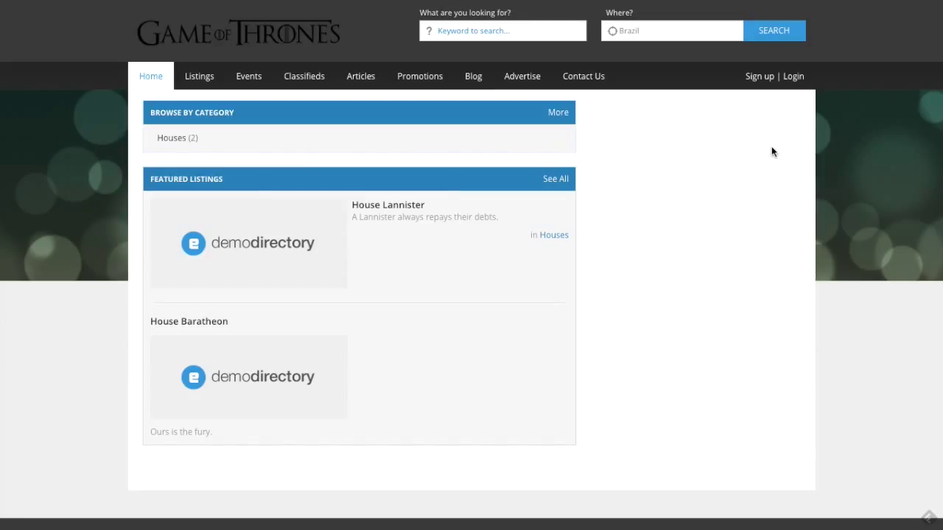
- Check the header logo and the featured listings' images on the public home page
click(223, 29)
click(338, 42)
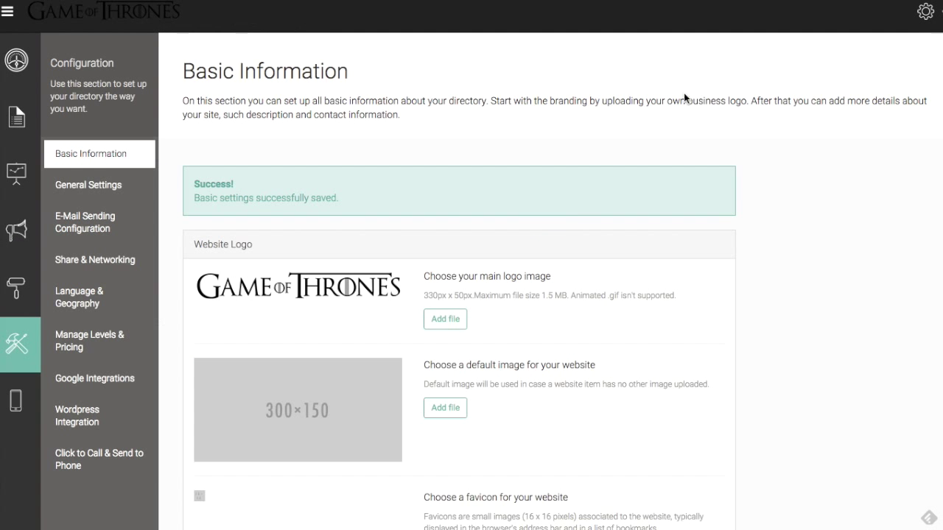
scroll(684, 96, down, 5)
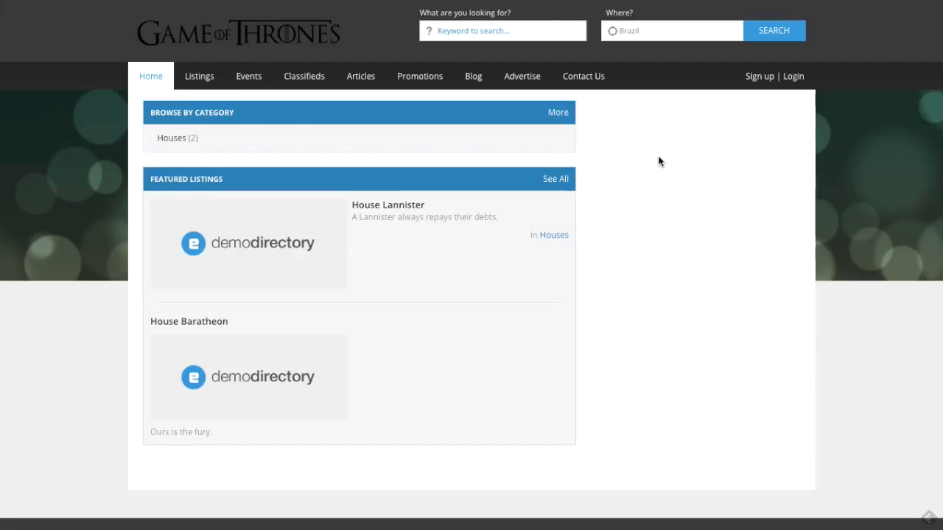
scroll(658, 159, down, 1)
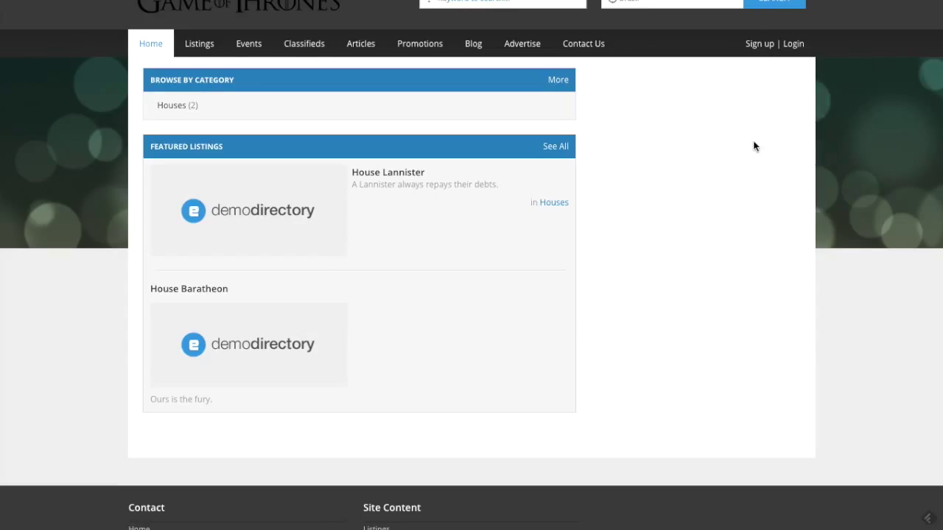
scroll(754, 145, up, 1)
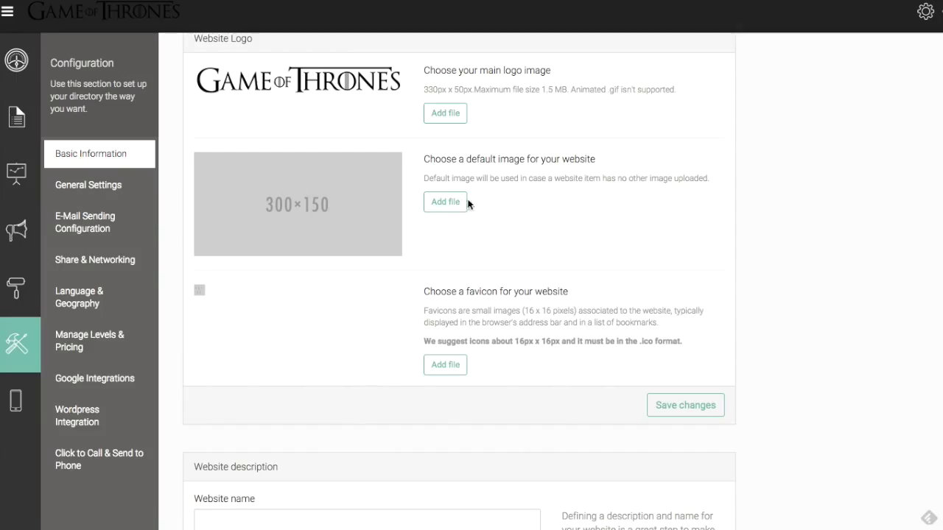
- Upload iron-throne.jpg as the website's default image and save the changes
click(445, 201)
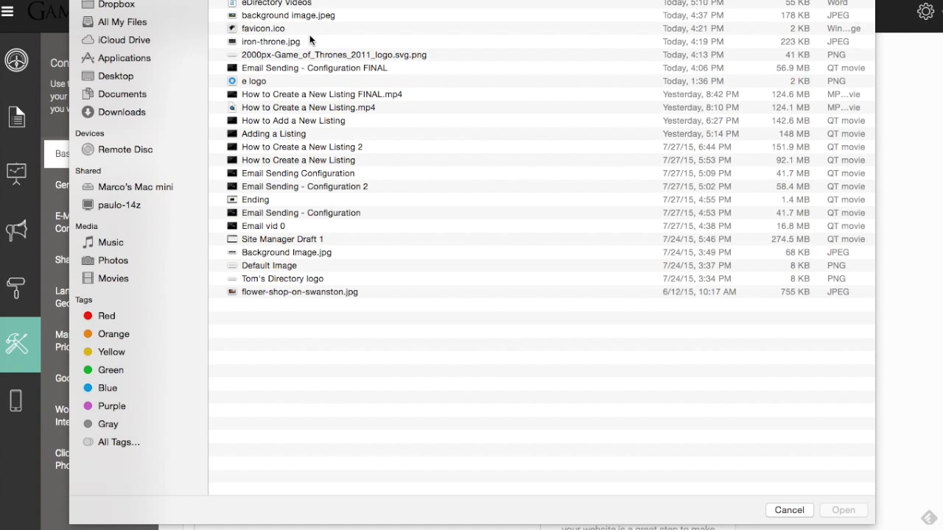
double_click(293, 42)
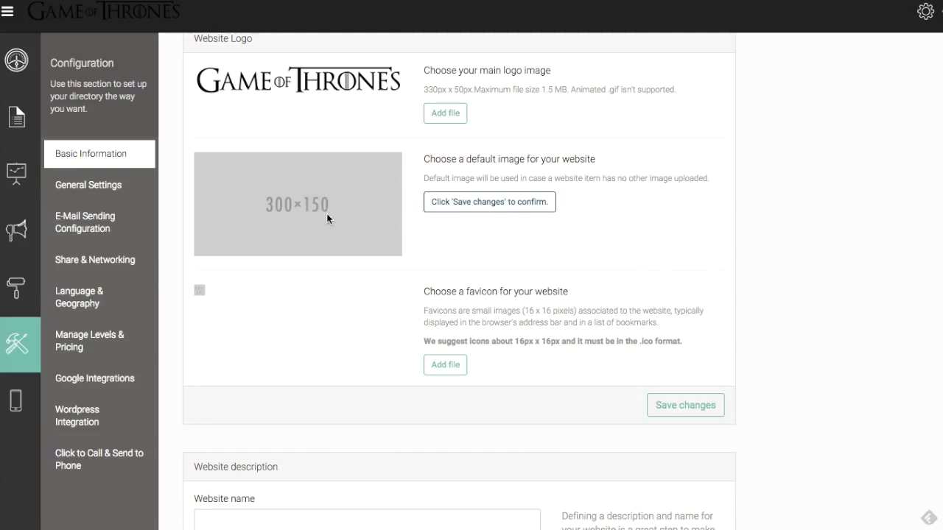
click(692, 405)
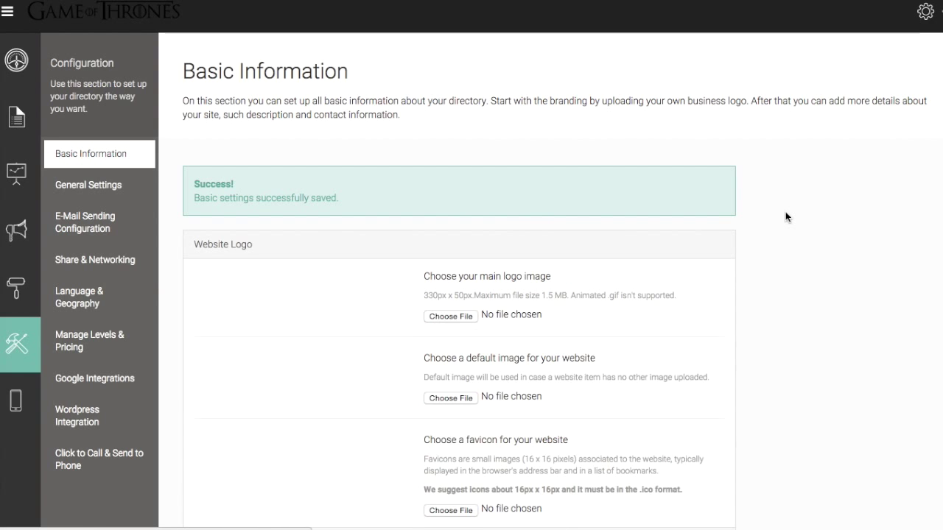
scroll(785, 216, down, 1)
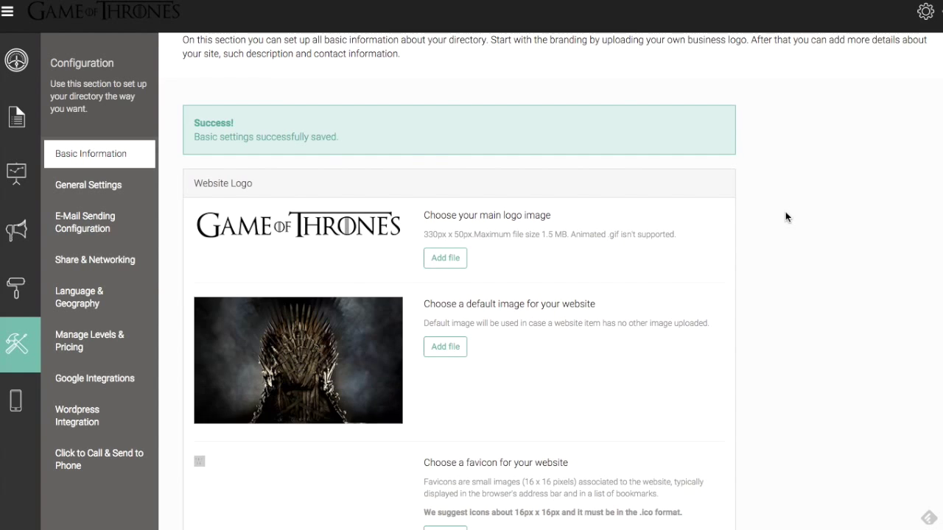
scroll(785, 217, down, 2)
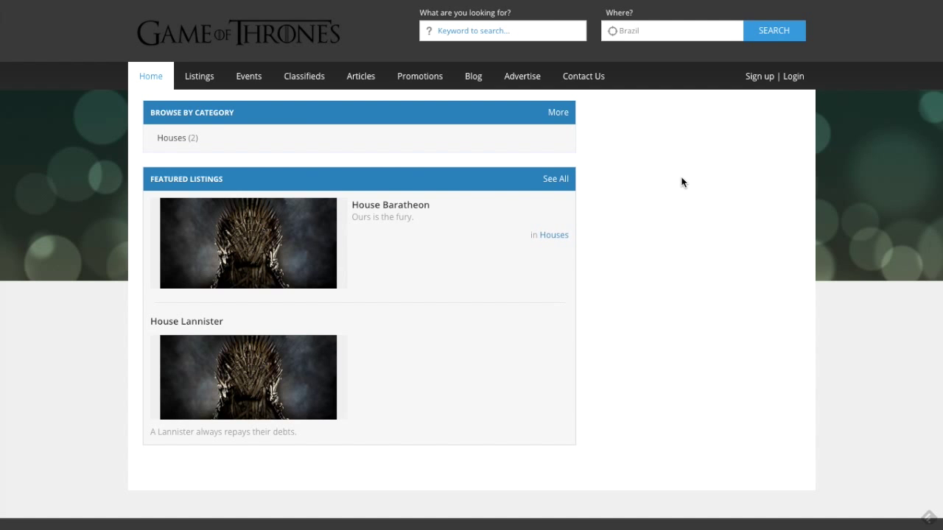
- Check the default image in the home page's featured listings and inspect the icon on its browser tab
scroll(681, 183, down, 2)
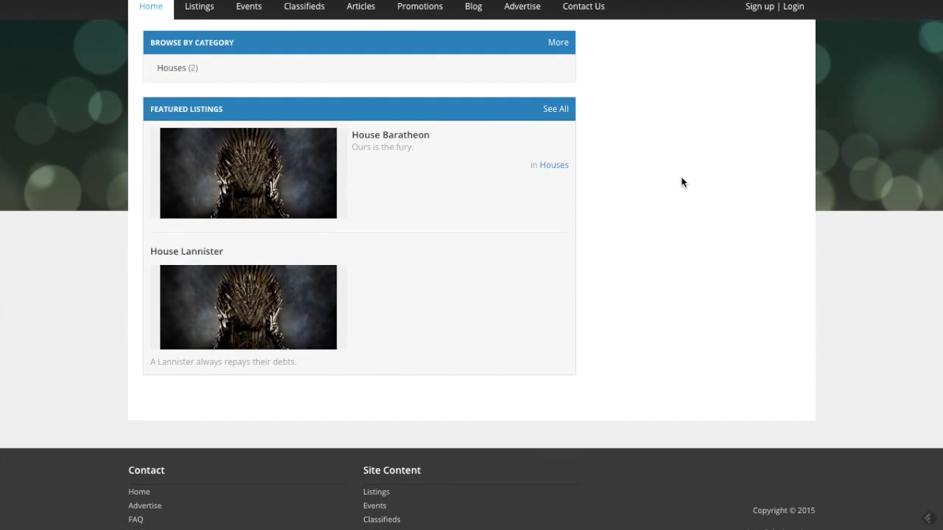
scroll(681, 182, up, 2)
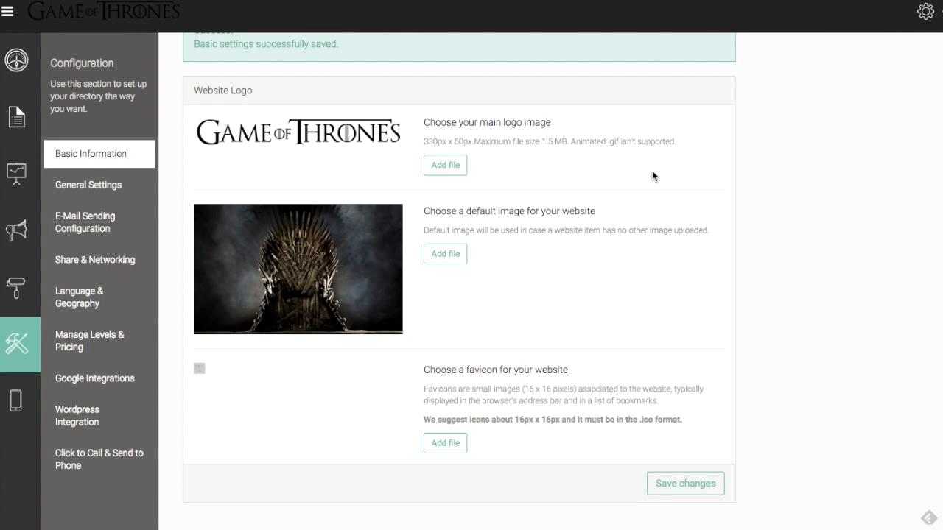
scroll(652, 170, down, 2)
scroll(652, 170, up, 3)
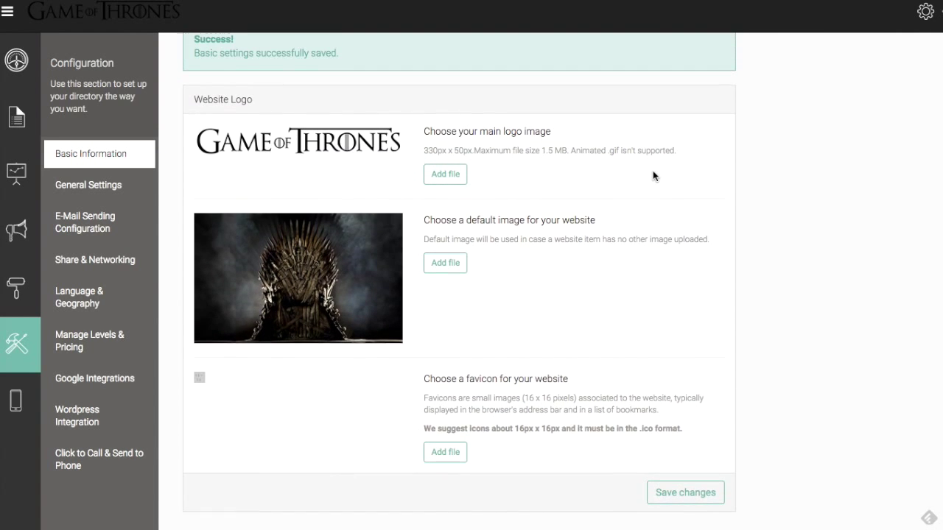
scroll(653, 176, down, 2)
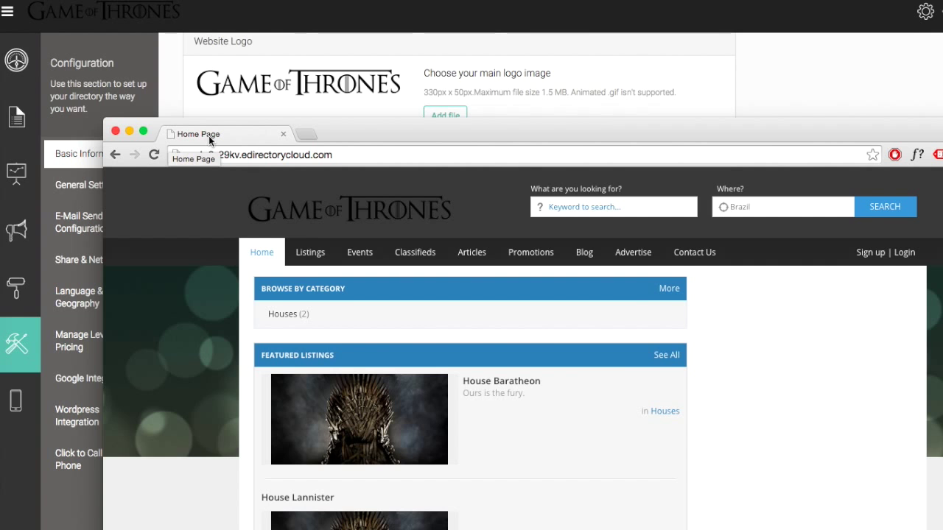
drag(209, 134, 825, 0)
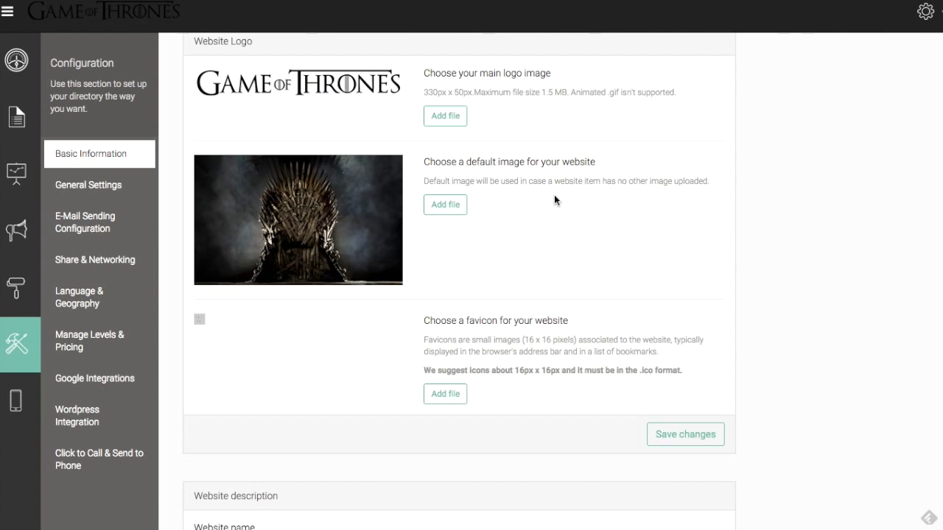
- Upload favicon.ico as the website's favicon and save the changes
scroll(554, 200, down, 1)
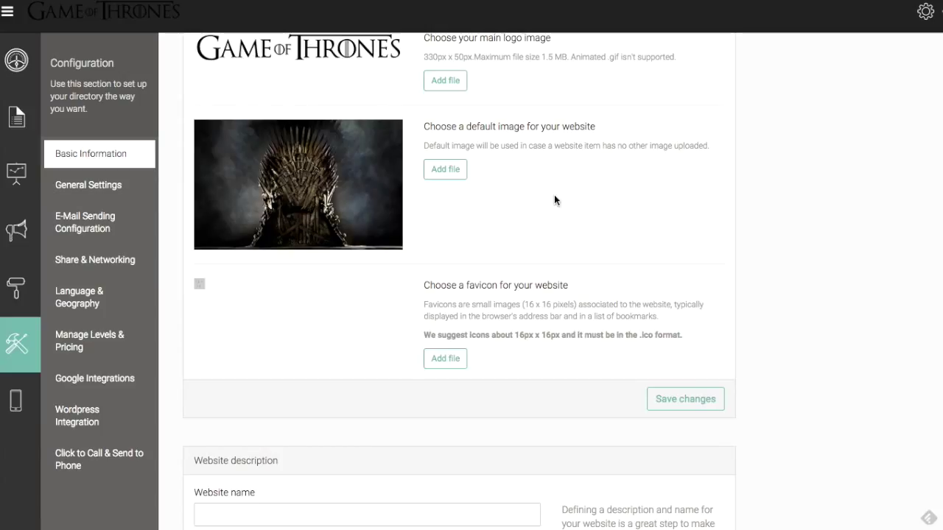
click(442, 358)
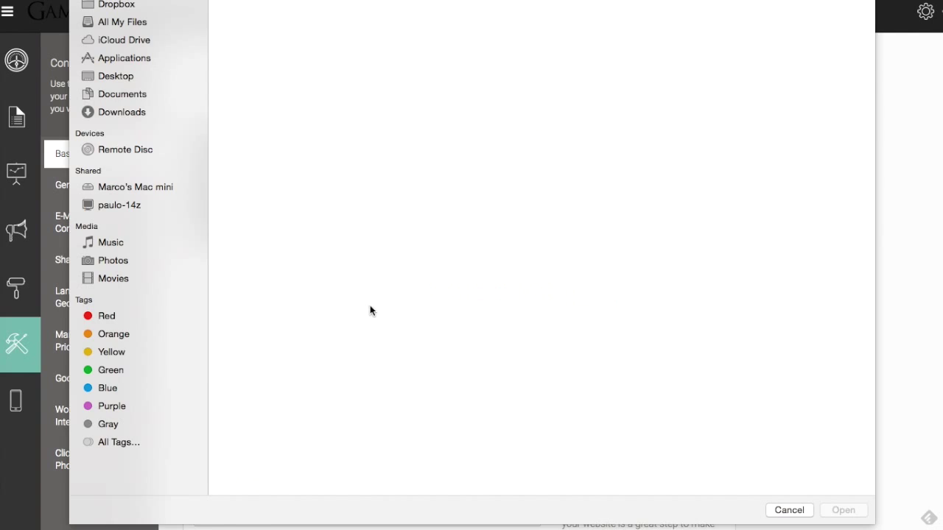
click(279, 28)
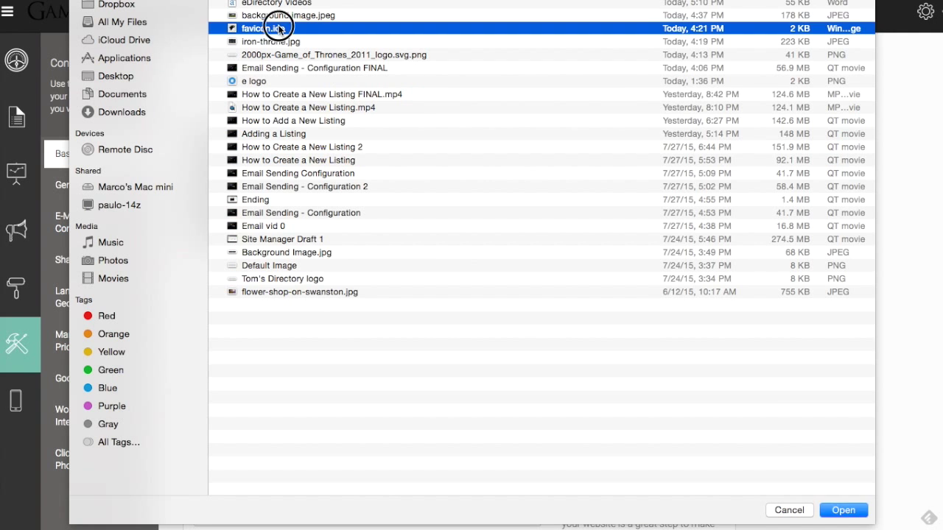
double_click(278, 28)
click(673, 398)
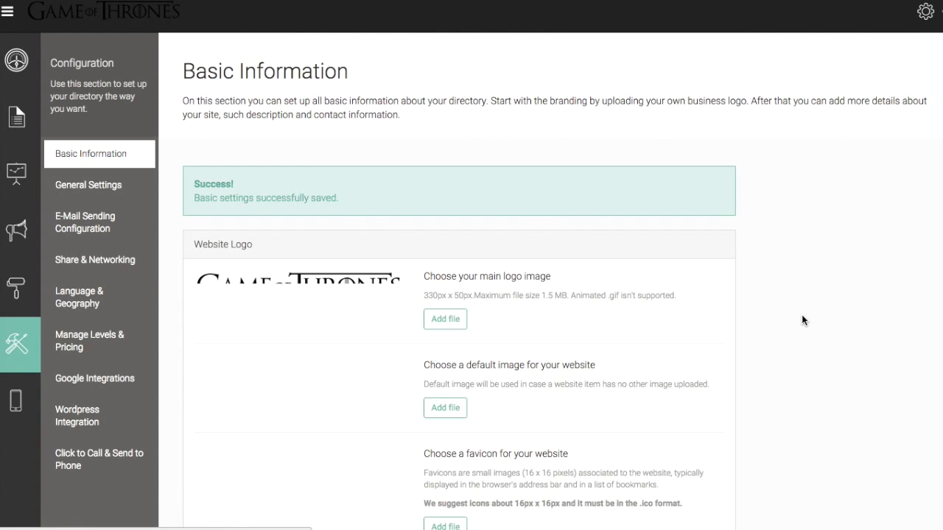
scroll(802, 317, down, 3)
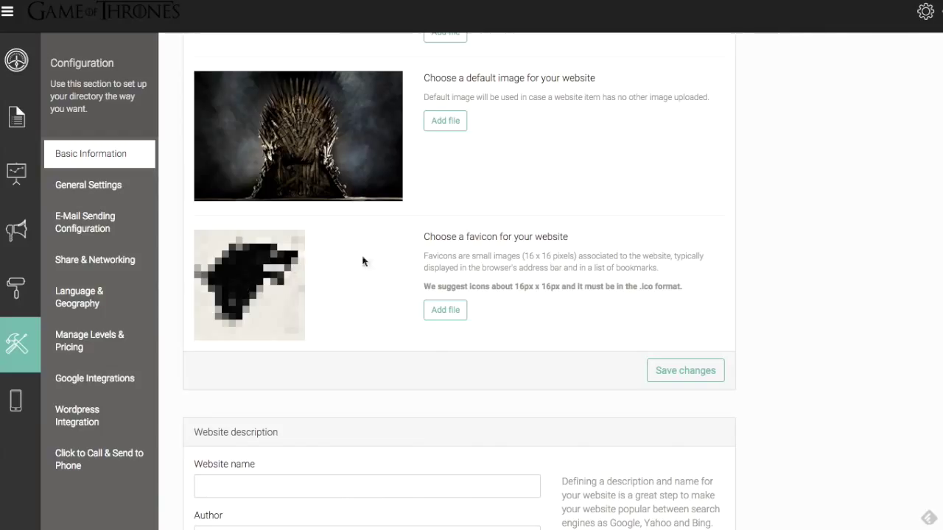
click(692, 370)
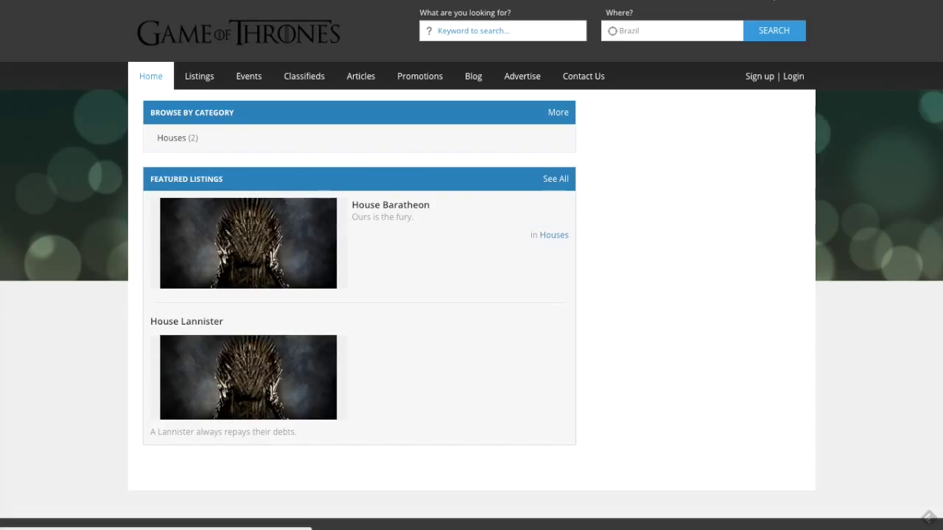
- Reload the public home page to check its browser tab icon, and review the uploaded images in Basic Information
key(F5)
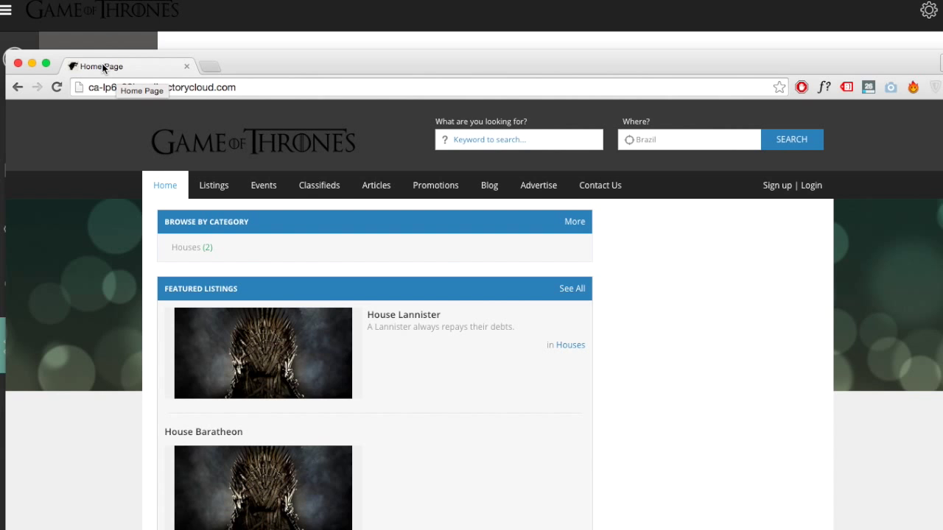
drag(103, 66, 85, 0)
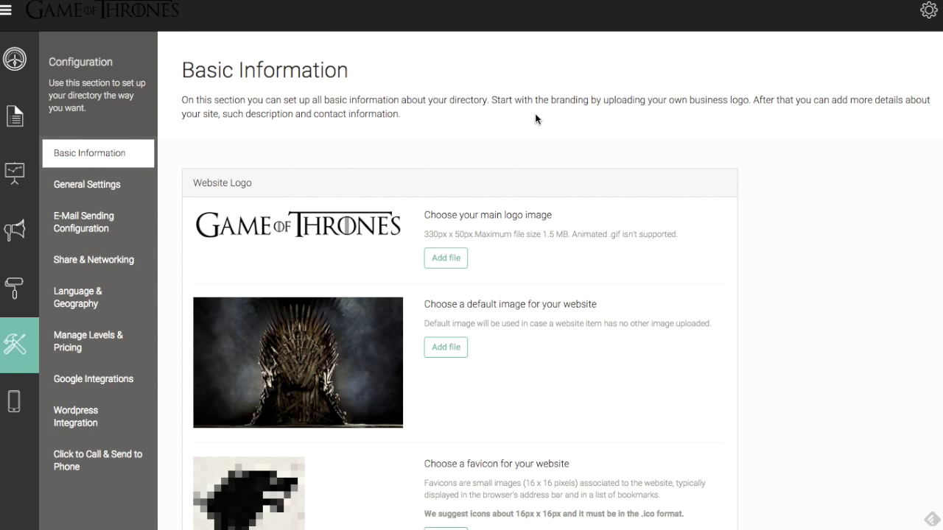
scroll(564, 131, down, 3)
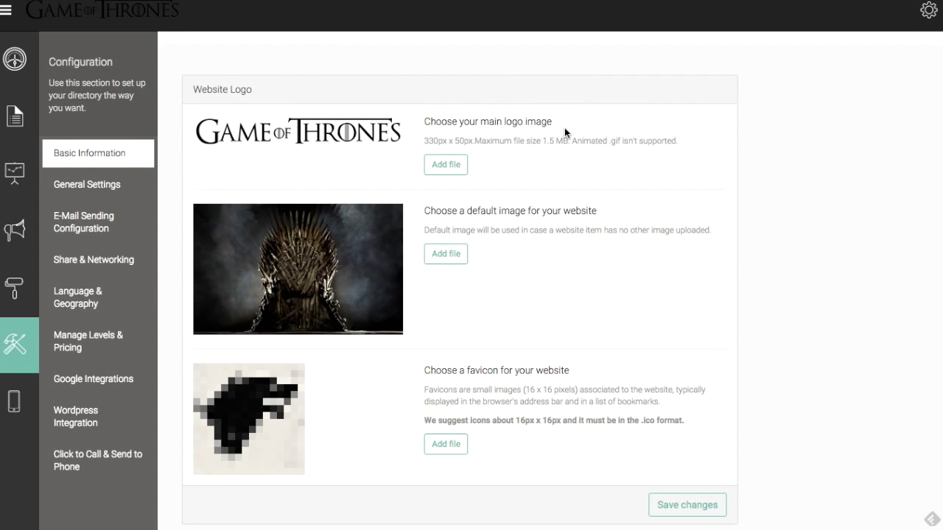
scroll(565, 132, up, 3)
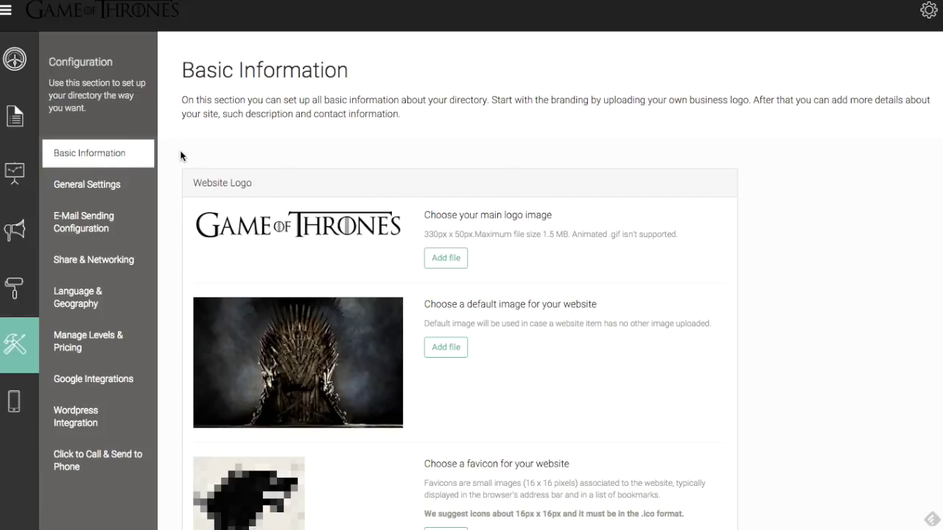
- Open the Layout Editor under Design & Customization and review the available themes and the main, support and typography color options
click(22, 299)
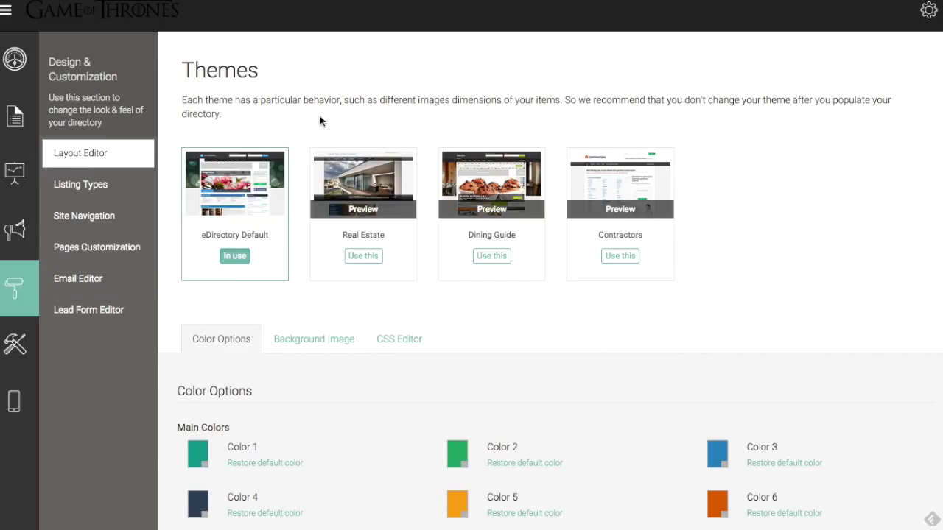
scroll(319, 116, down, 1)
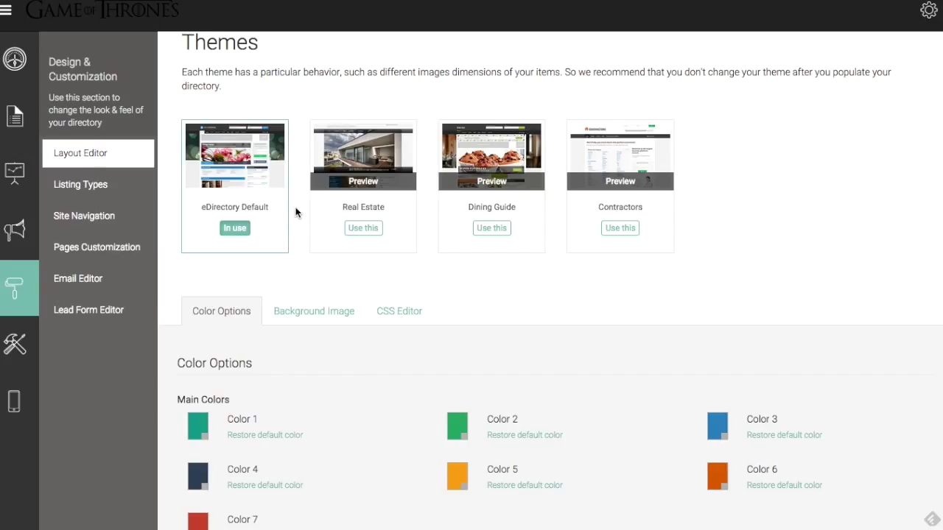
scroll(295, 210, down, 2)
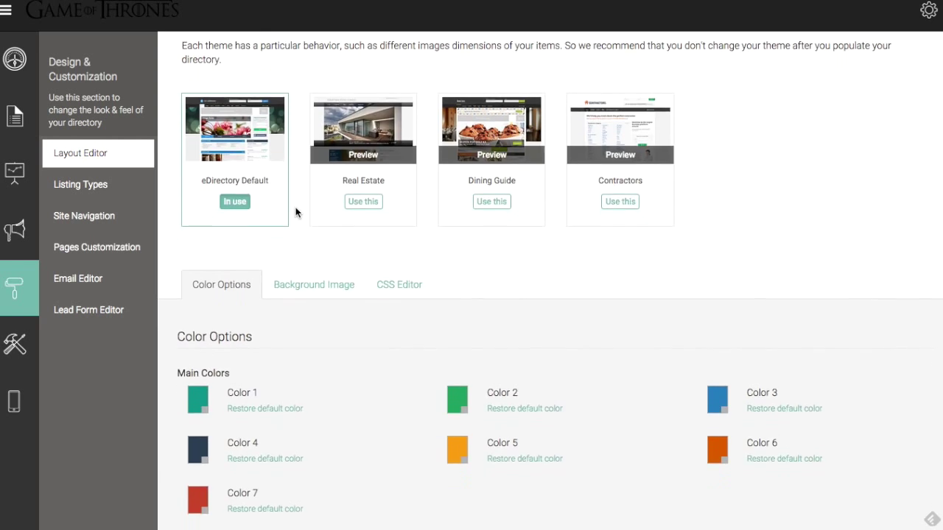
scroll(296, 207, down, 2)
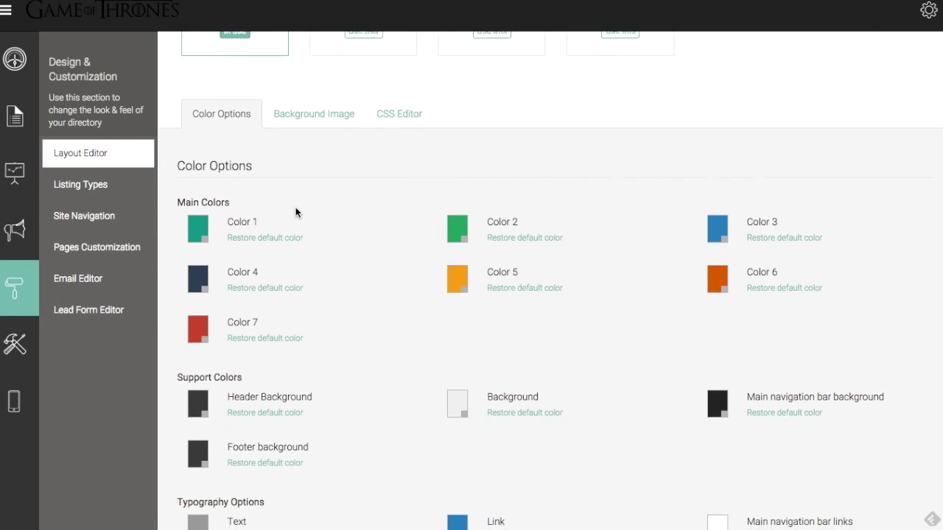
scroll(296, 213, down, 1)
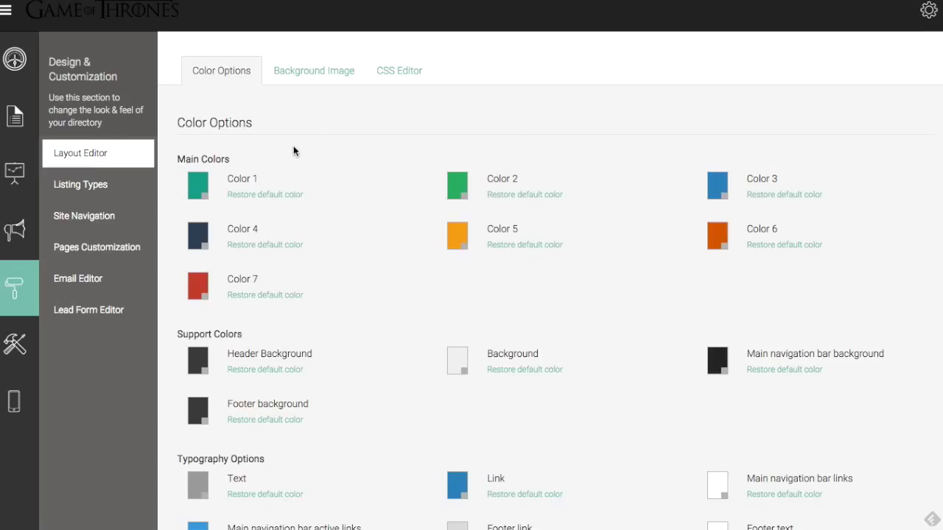
scroll(346, 168, down, 1)
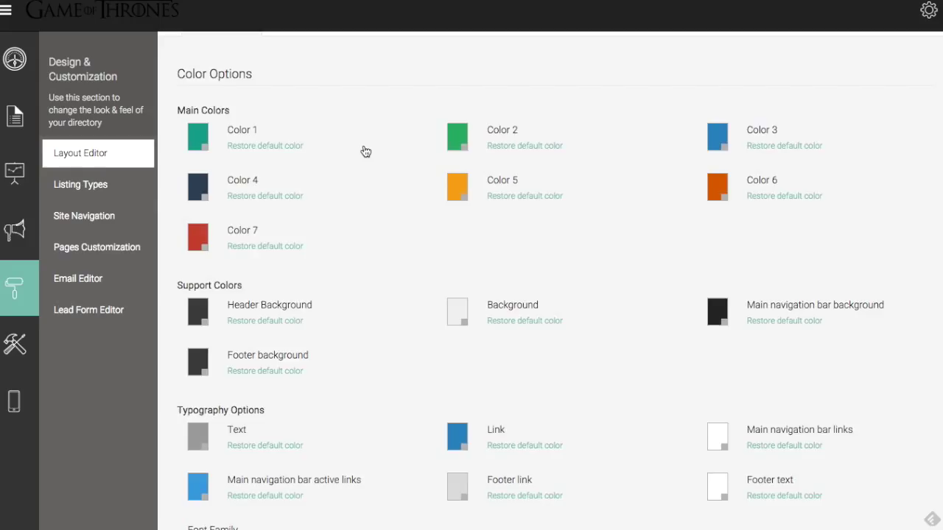
scroll(366, 152, down, 1)
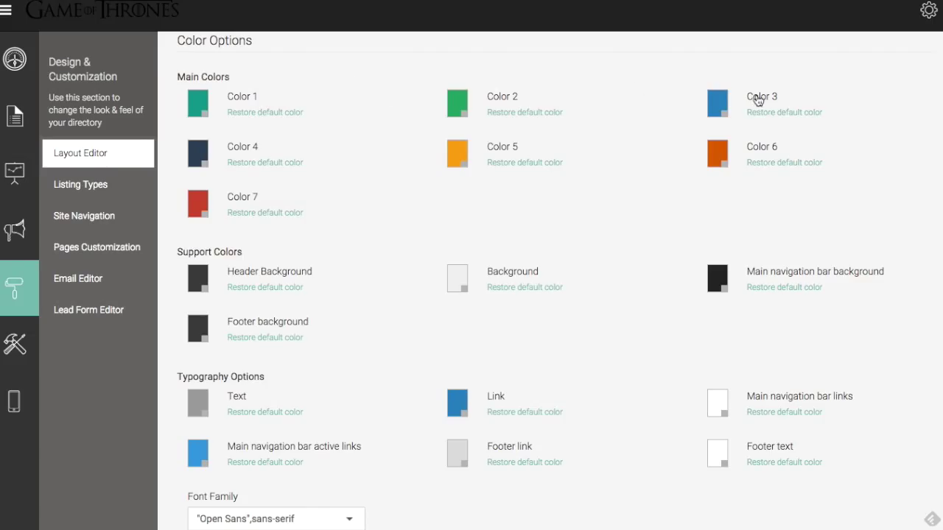
- Set main Color 3 to a dark red, save the changes, and reload the public home page to check it
click(716, 109)
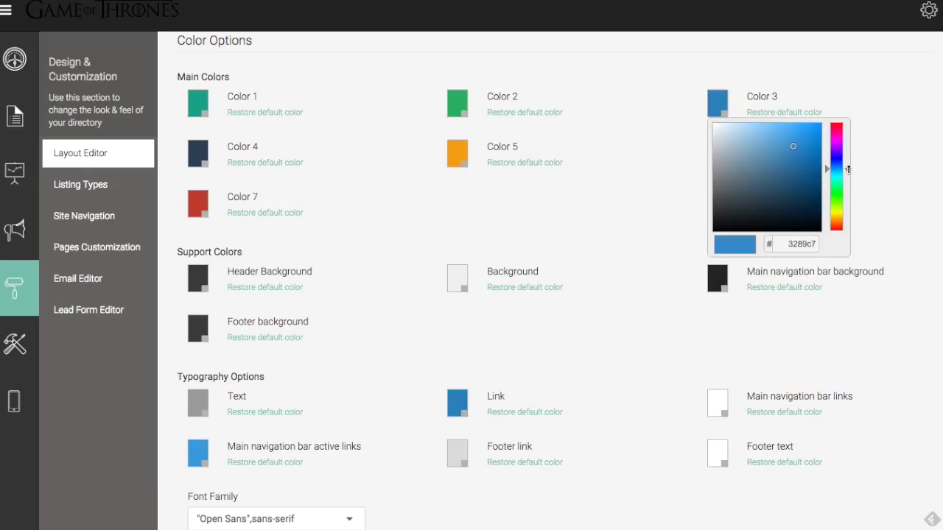
drag(847, 171, 847, 125)
mouse_move(792, 147)
mouse_down()
mouse_move(820, 159)
mouse_move(824, 179)
mouse_up()
click(690, 165)
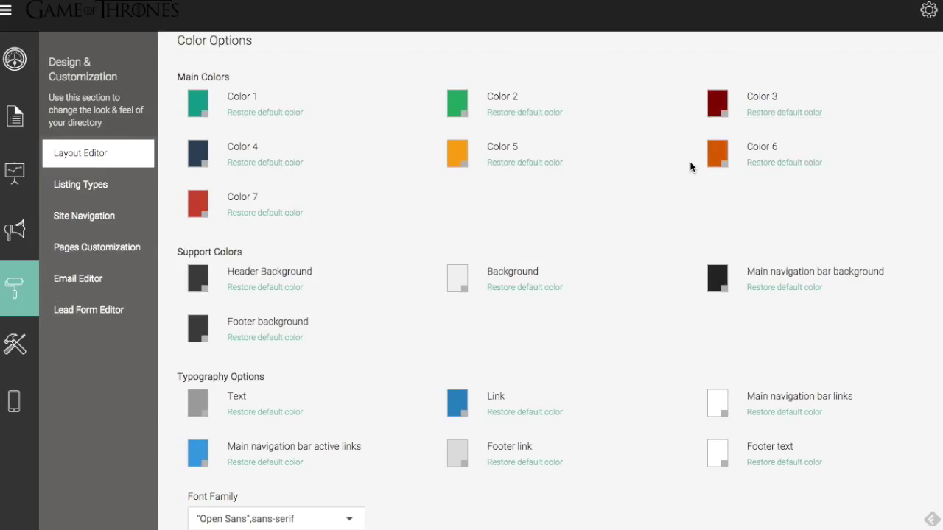
scroll(690, 167, down, 2)
click(835, 464)
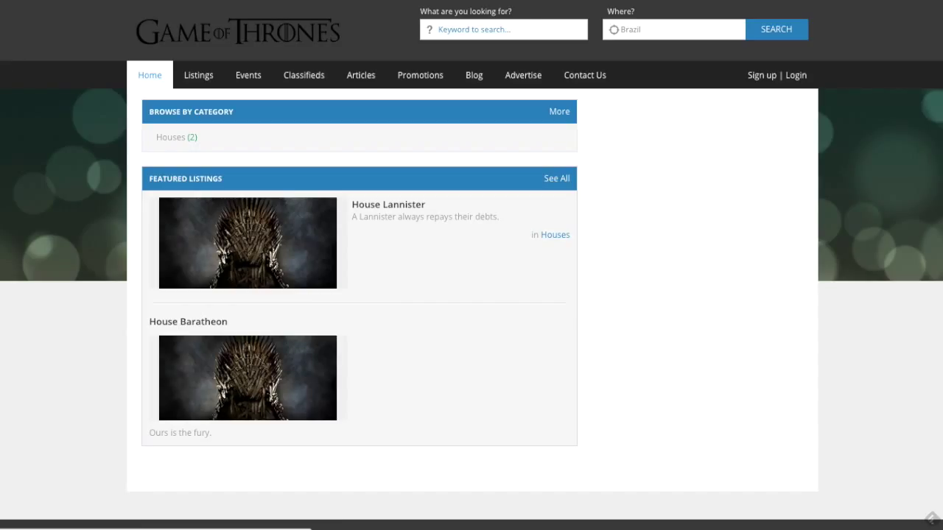
key(F5)
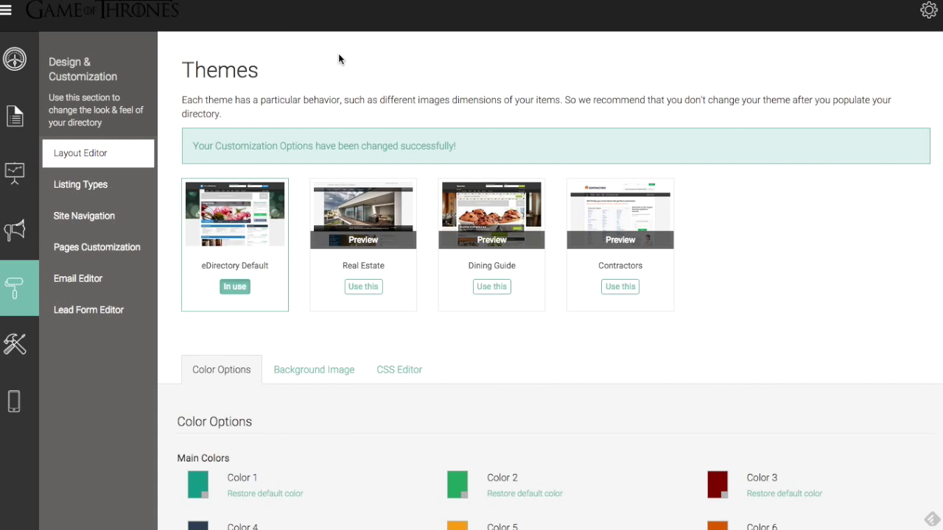
- Set the Header Background support color to light gray a1a1a1 and save the changes
scroll(357, 221, down, 5)
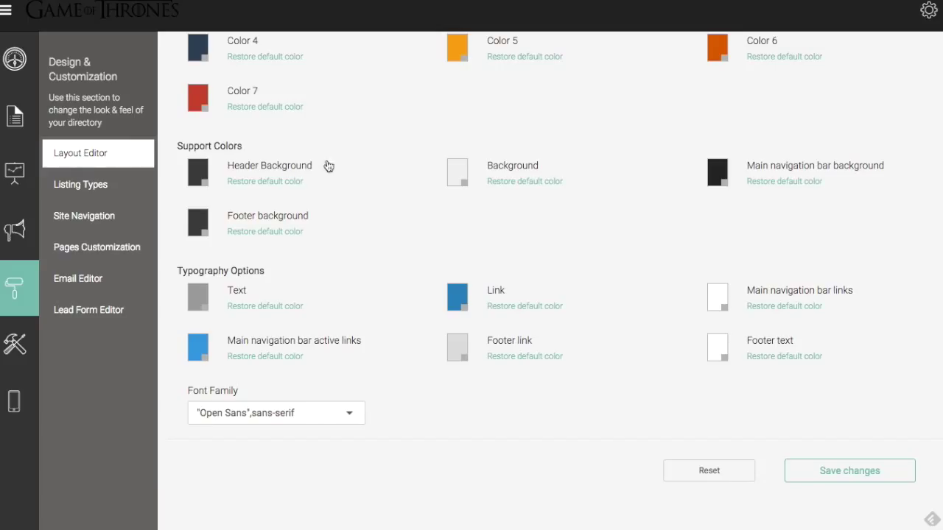
click(199, 178)
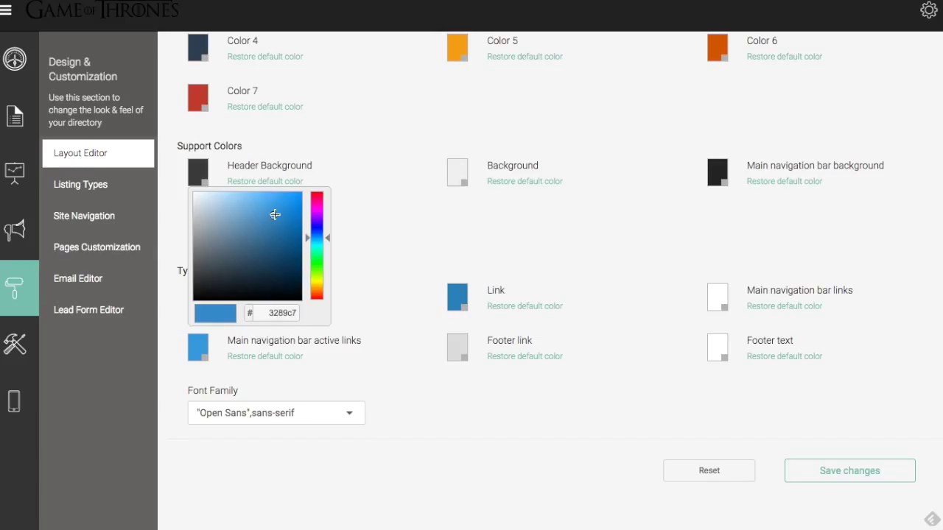
drag(273, 215, 186, 234)
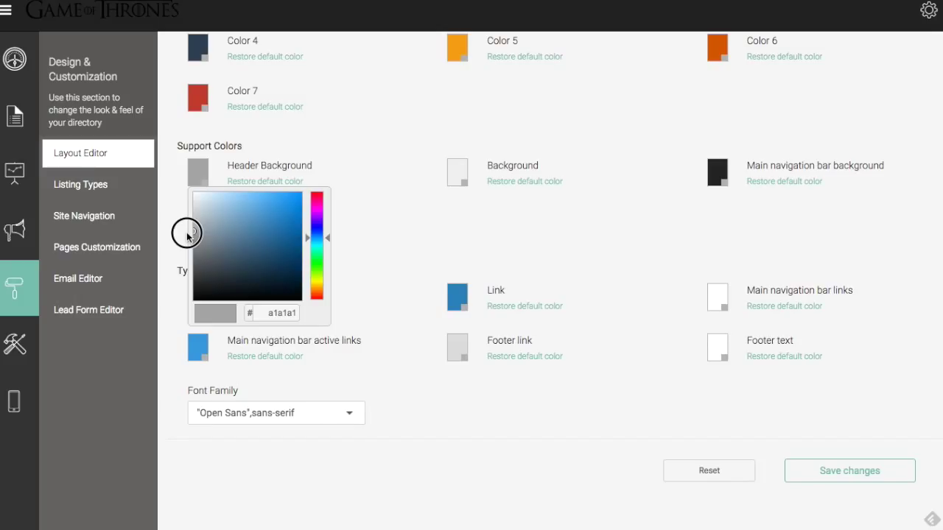
click(408, 151)
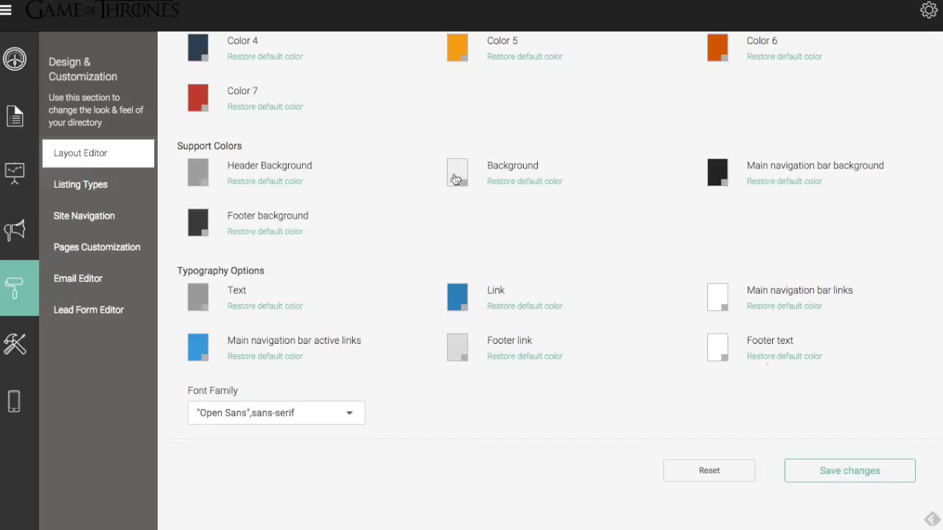
click(836, 464)
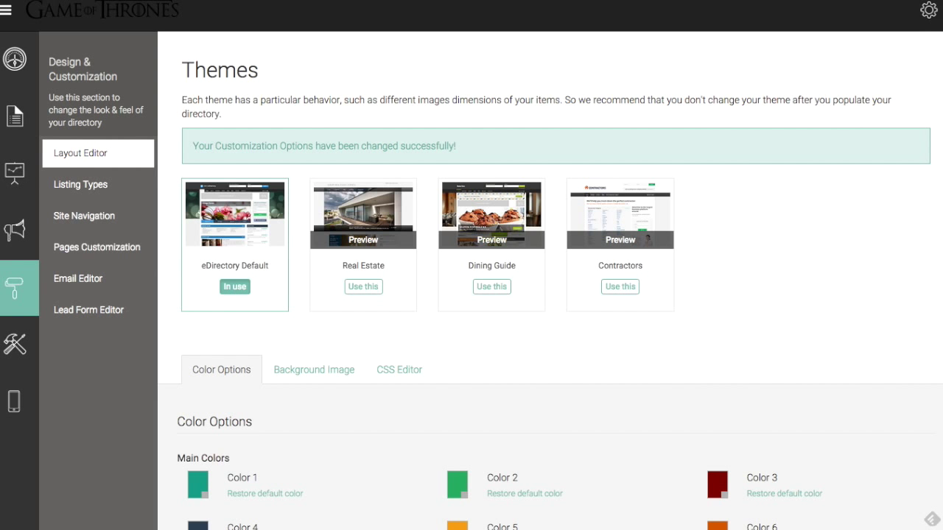
- Set the site's font family to Arial, Helvetica, Sans-serif and save the changes
scroll(312, 275, down, 8)
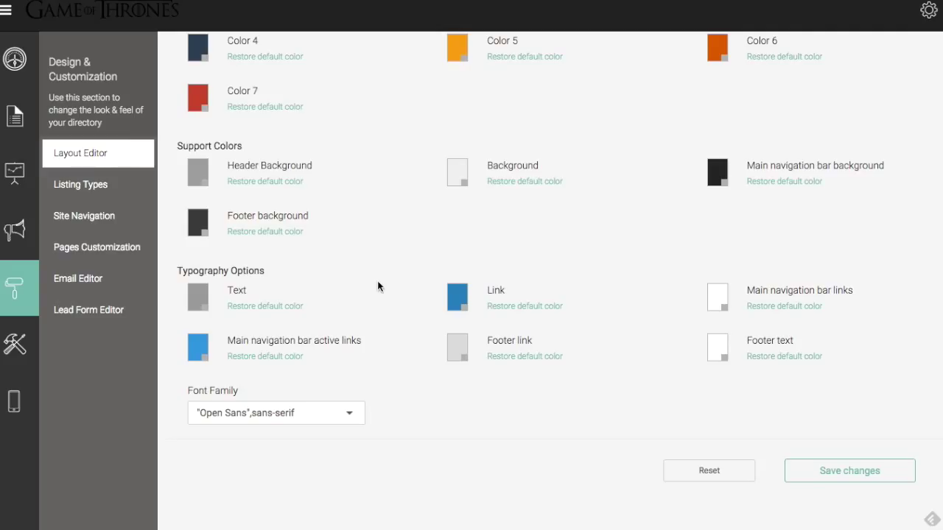
click(348, 413)
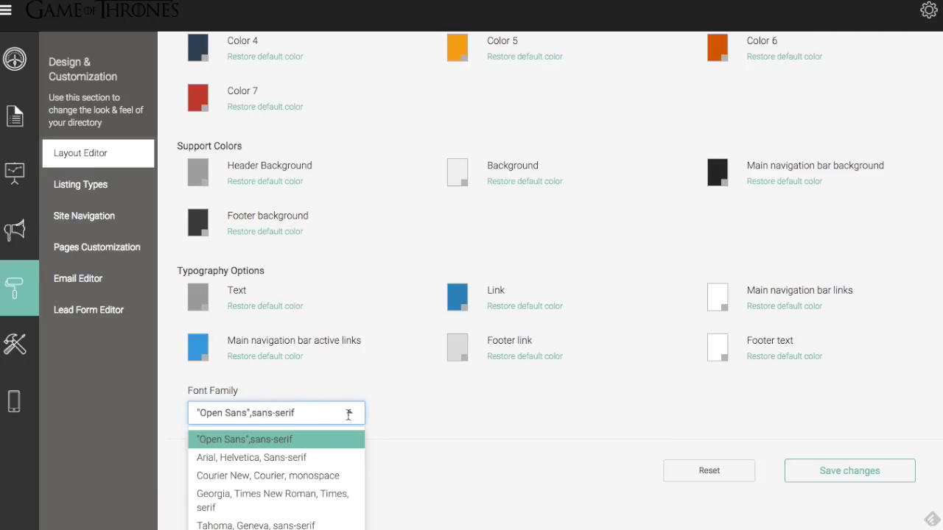
click(335, 457)
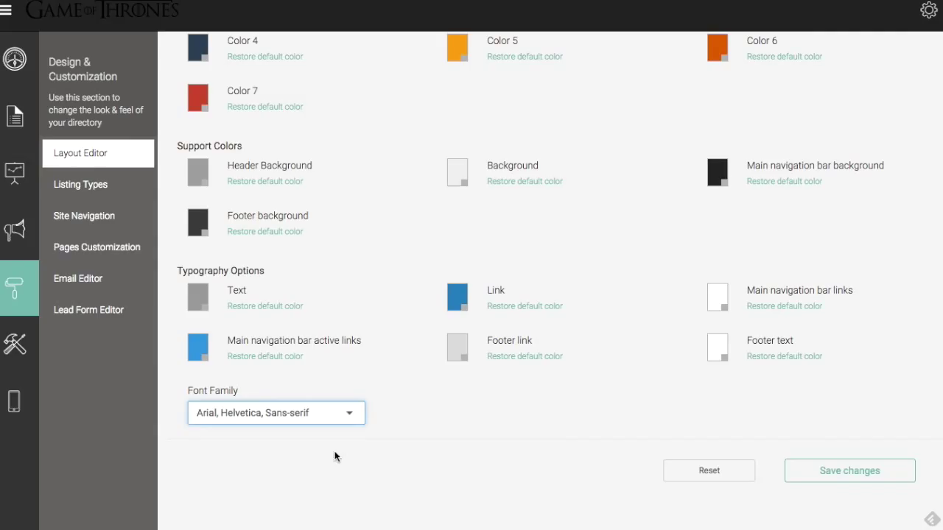
click(852, 471)
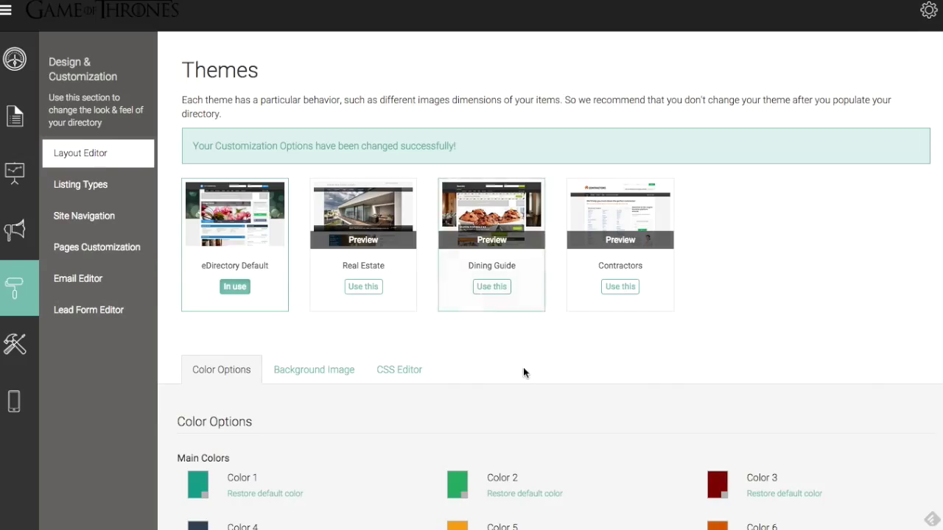
- Review the saved color and font settings along with the list of themes in the Layout Editor
scroll(522, 369, down, 6)
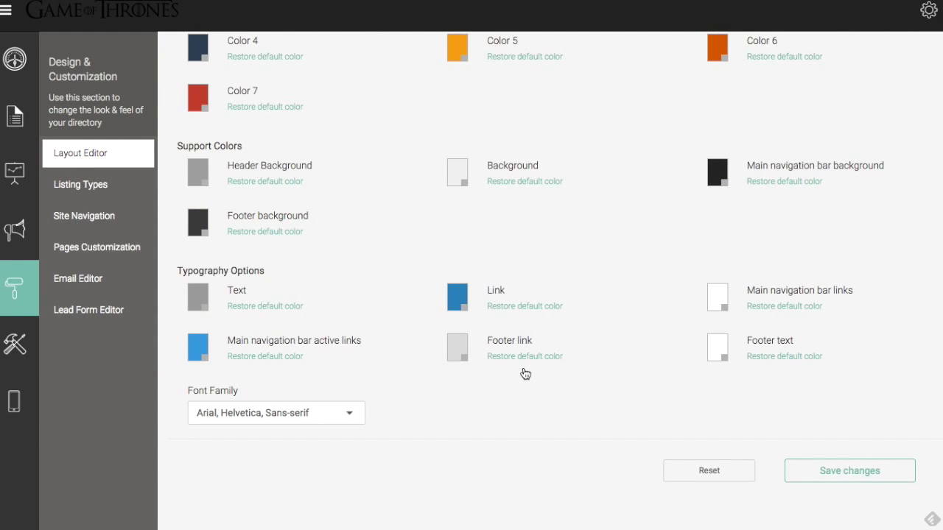
scroll(524, 372, up, 3)
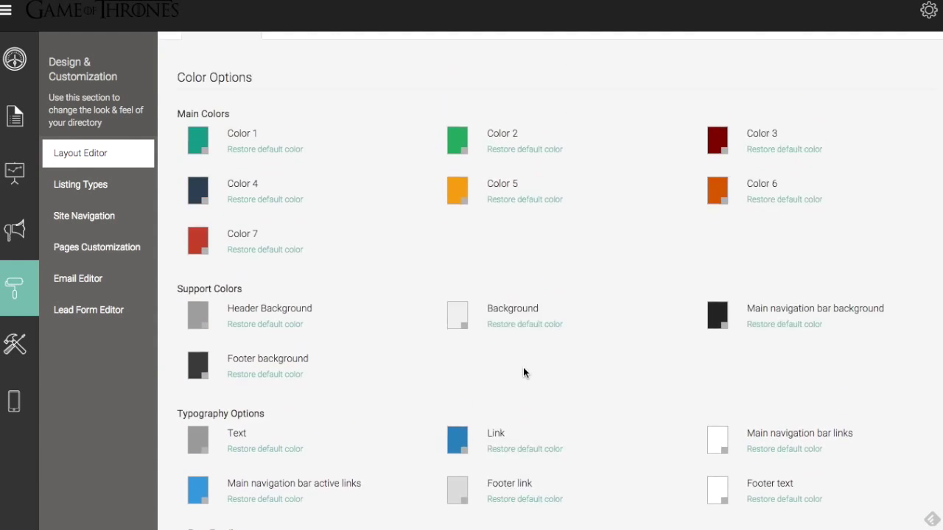
scroll(523, 372, up, 1)
scroll(523, 372, up, 2)
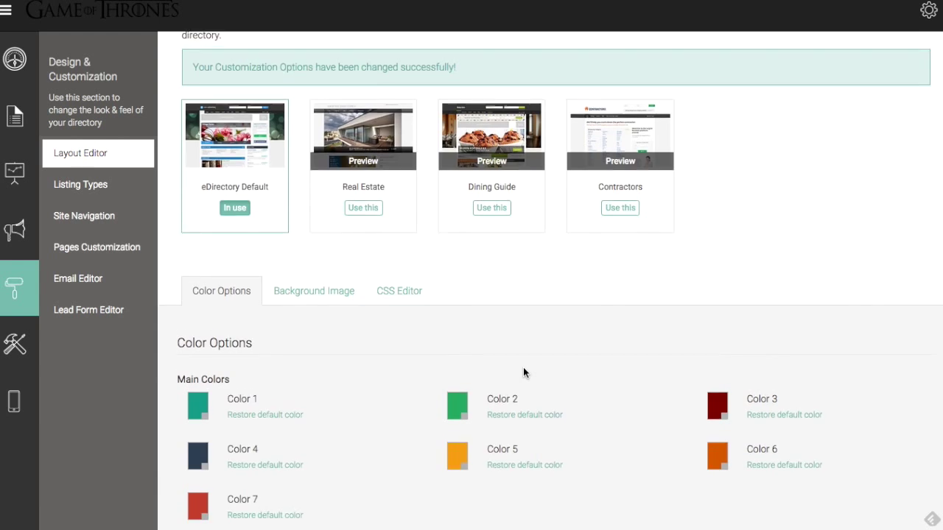
scroll(523, 372, up, 1)
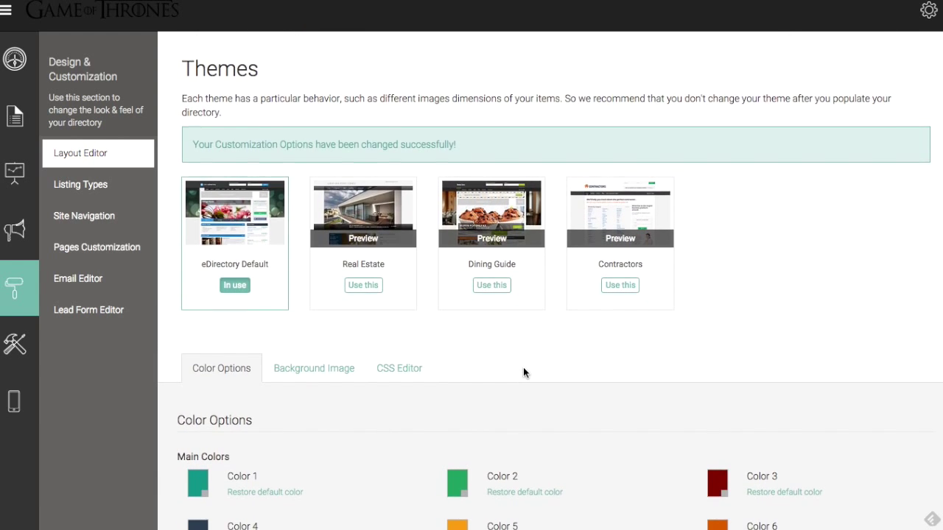
scroll(523, 372, down, 1)
scroll(523, 372, down, 1)
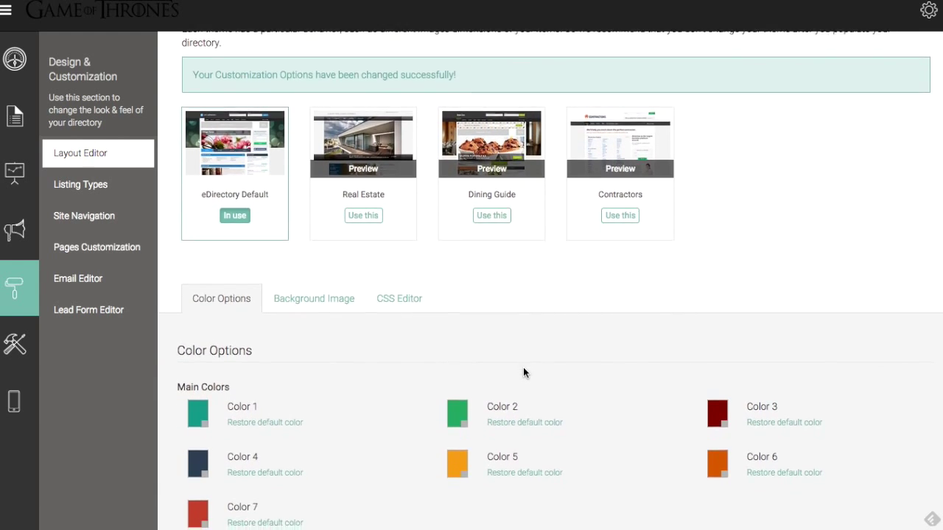
scroll(524, 372, down, 2)
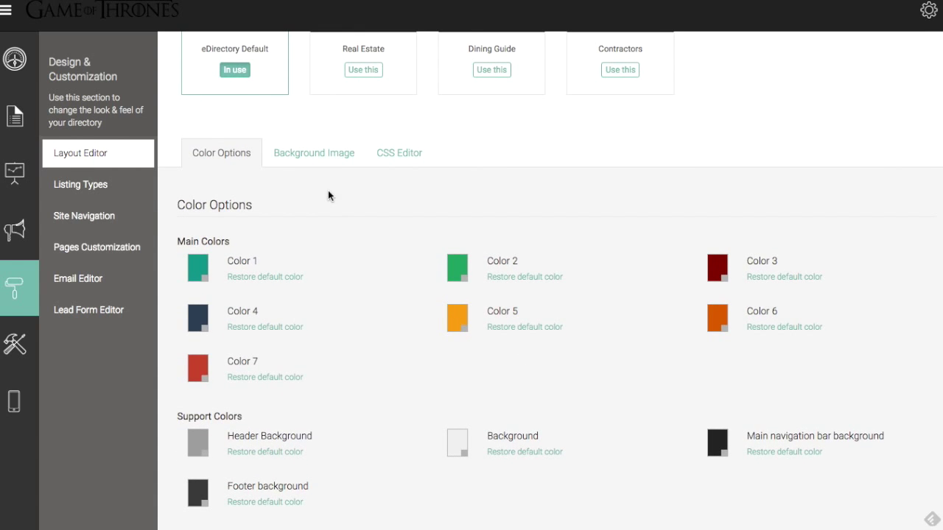
- Upload background image.jpeg as the theme's background image, noting the recommended 1800 x 370px size, and save the changes
click(318, 154)
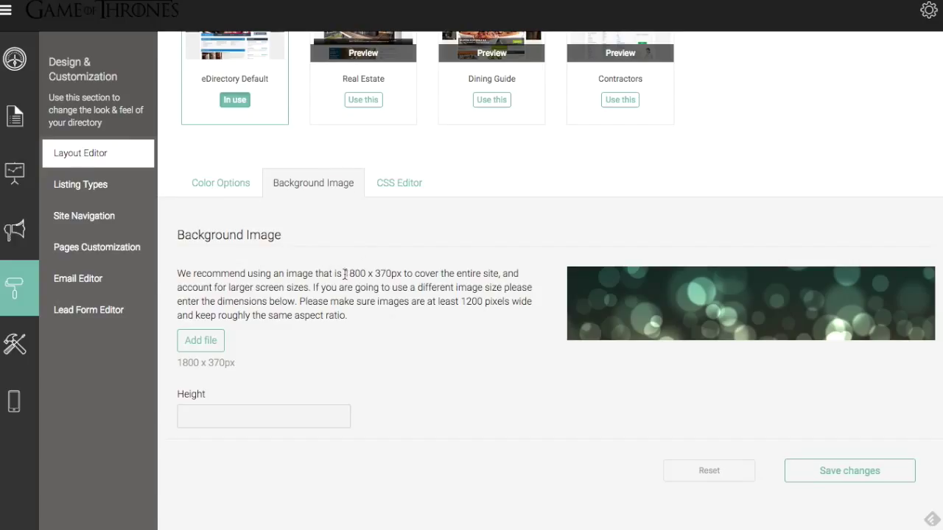
drag(343, 273, 404, 277)
click(411, 342)
click(206, 342)
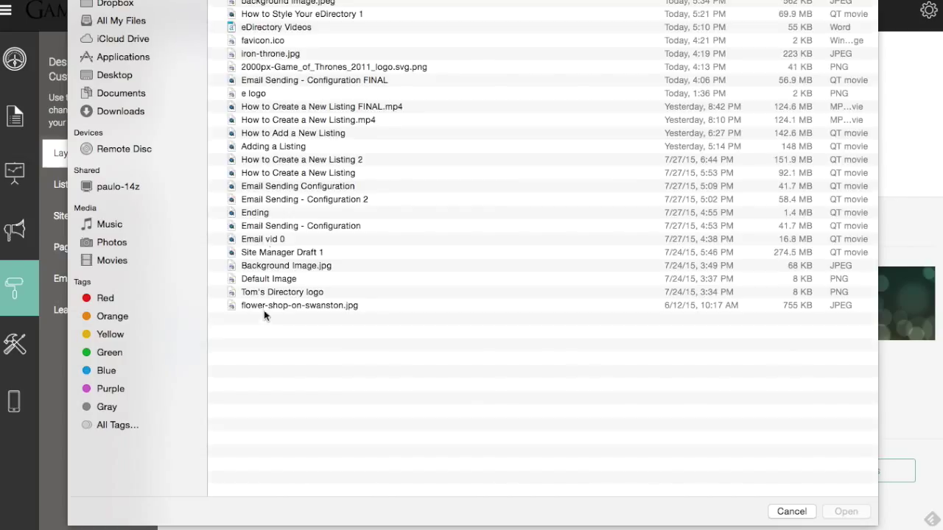
double_click(305, 3)
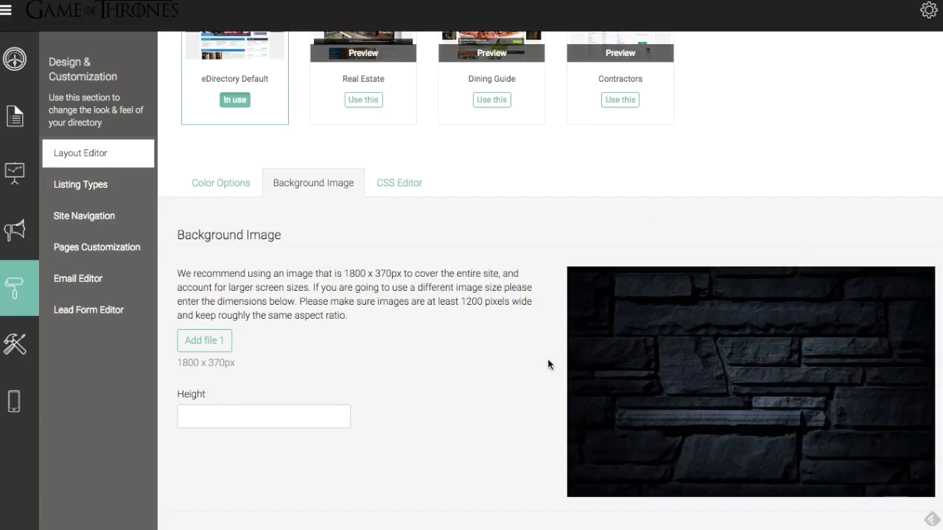
scroll(519, 361, down, 1)
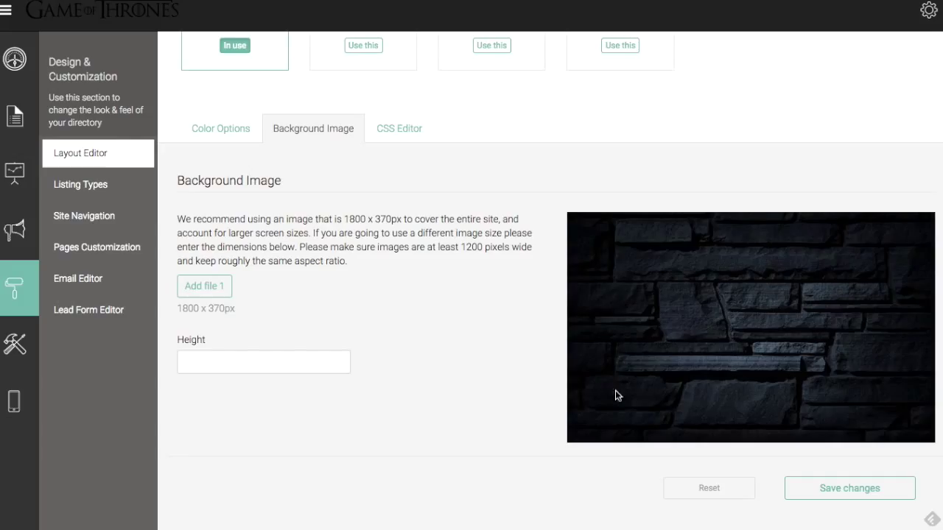
click(851, 495)
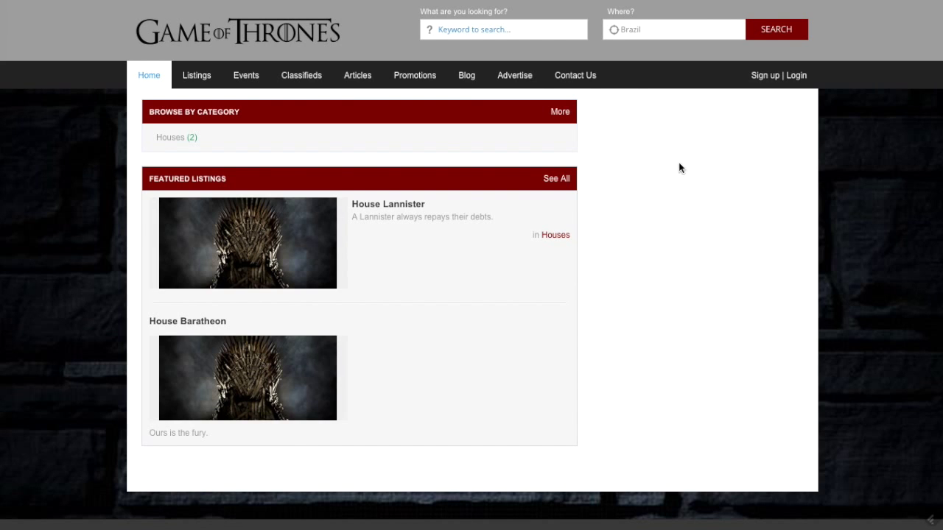
- Inspect the new background on the public home page, and view the plans.css code in the Layout Editor's CSS Editor
scroll(847, 229, down, 1)
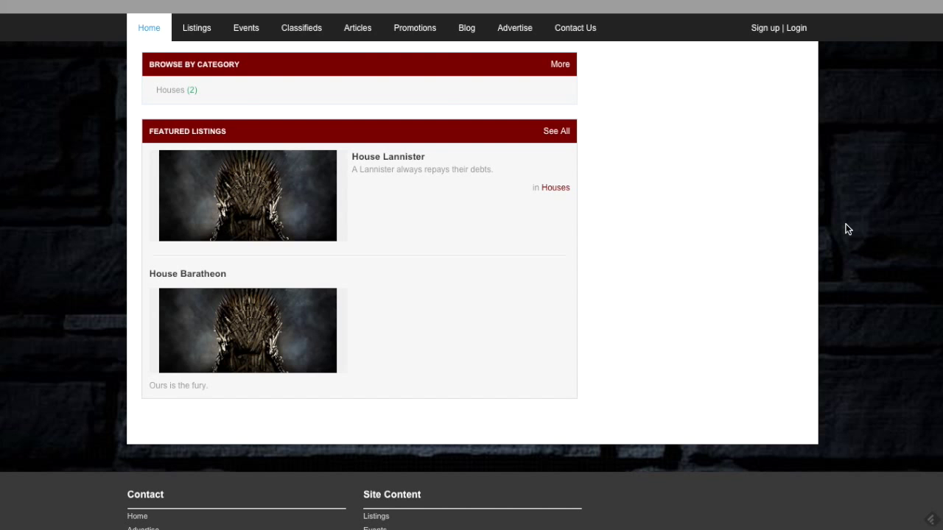
scroll(847, 229, up, 1)
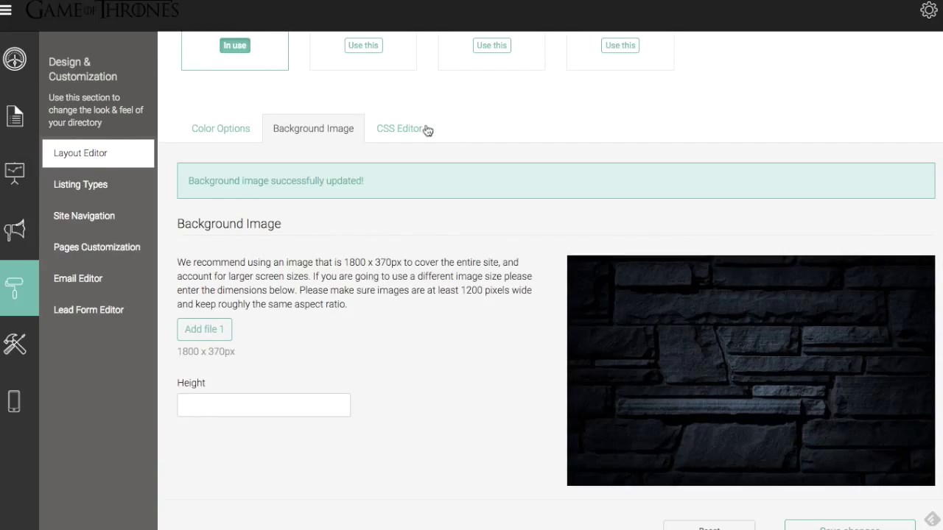
click(398, 129)
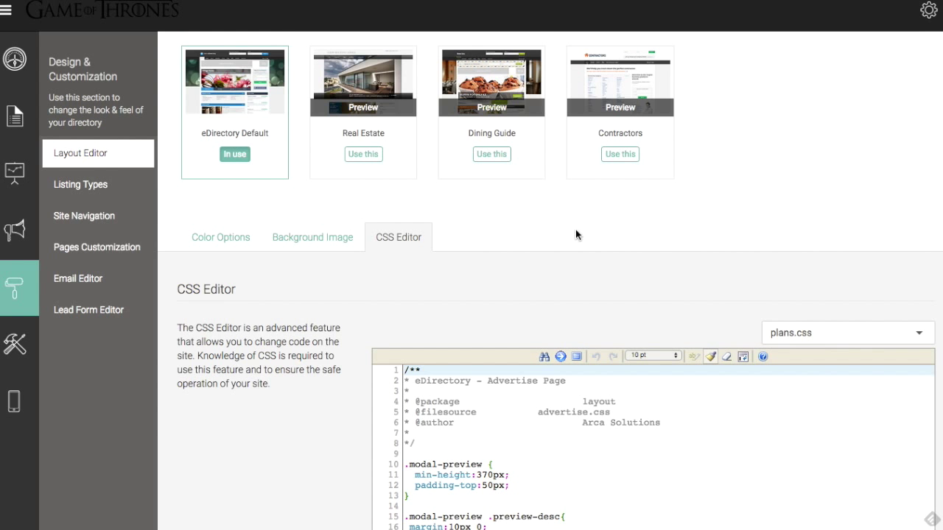
scroll(339, 345, down, 2)
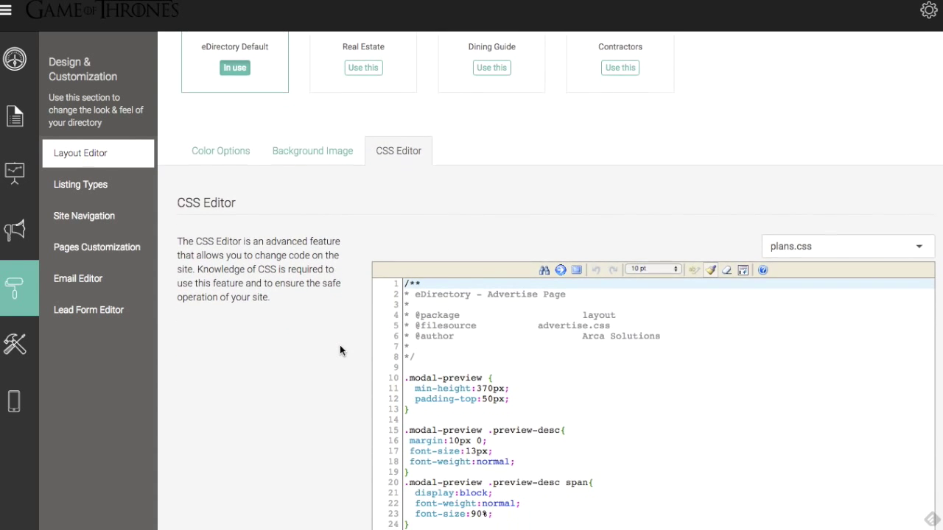
- Browse the list of editable stylesheets in the CSS Editor, from plans.css to bootstrap.css, and close it without switching files
scroll(340, 346, down, 1)
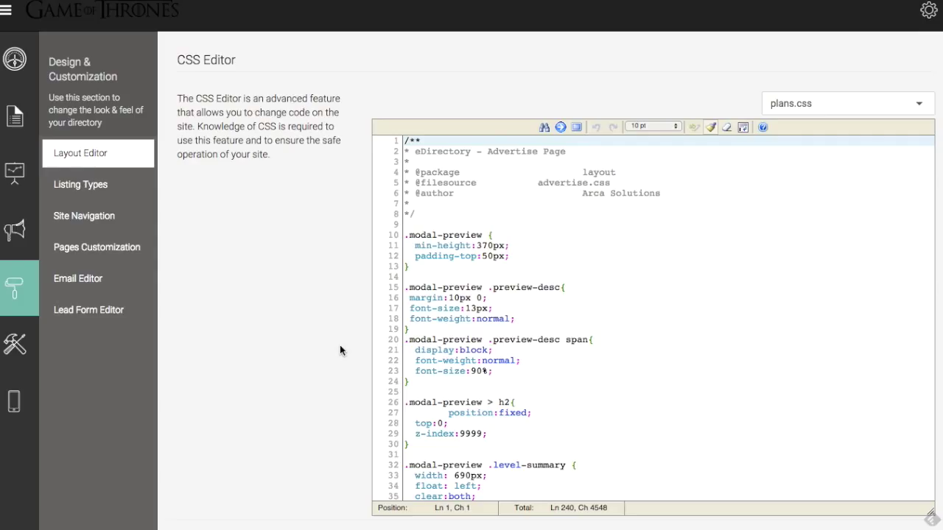
click(919, 106)
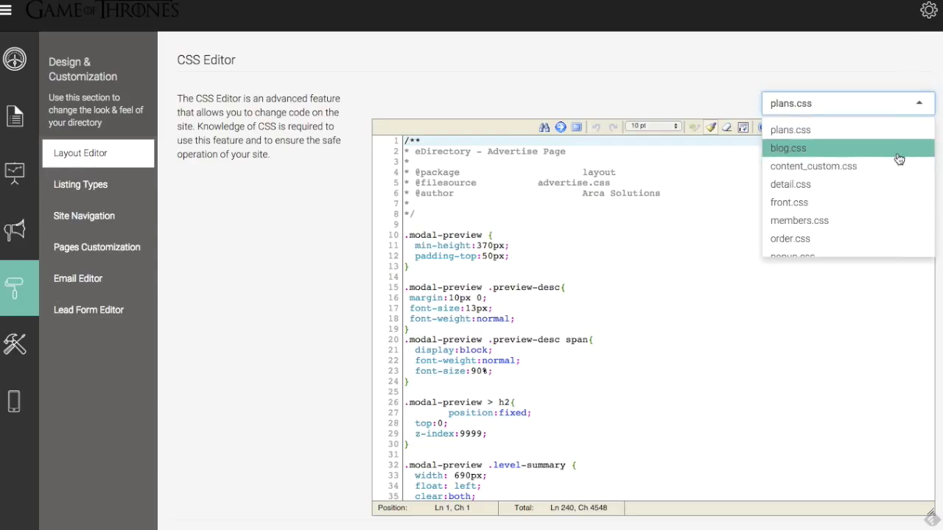
scroll(899, 156, down, 2)
scroll(898, 157, down, 1)
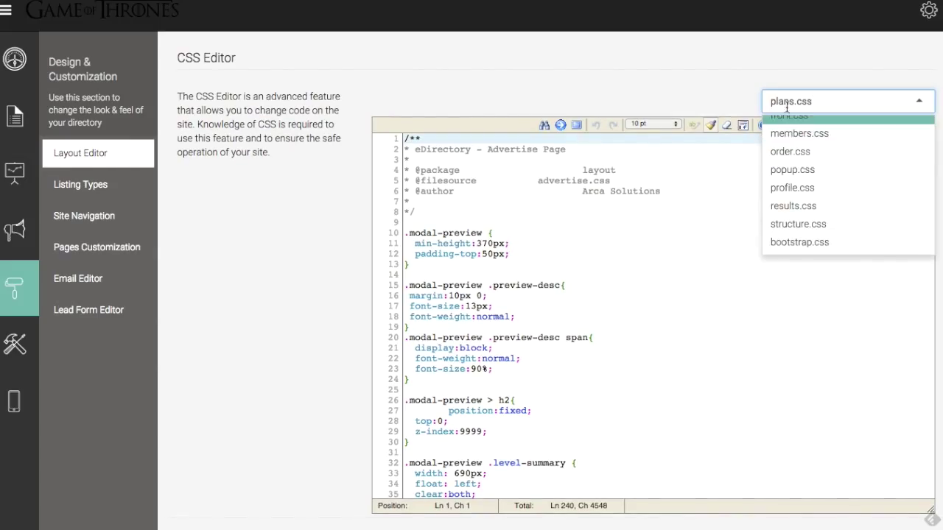
click(657, 68)
- Review the CSS Editor down to its reset and save options, and return to the Themes overview
scroll(371, 182, down, 1)
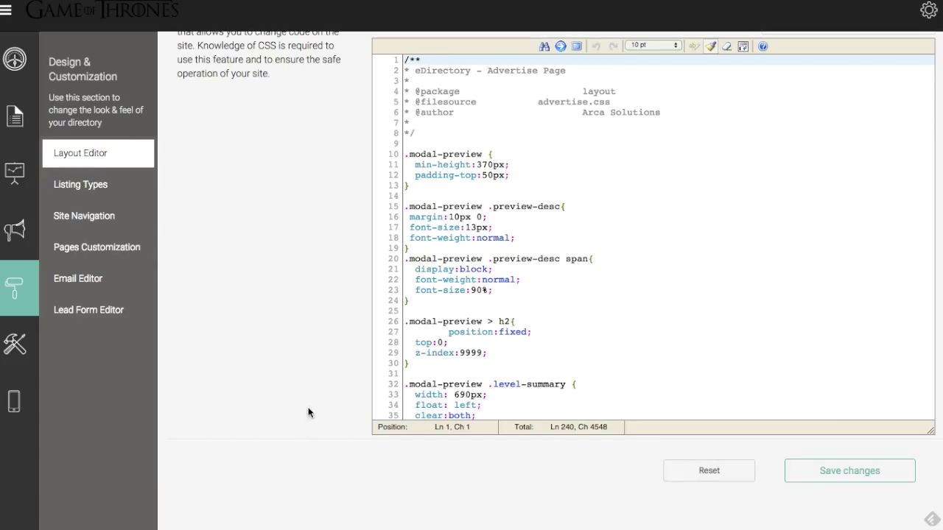
scroll(351, 362, up, 2)
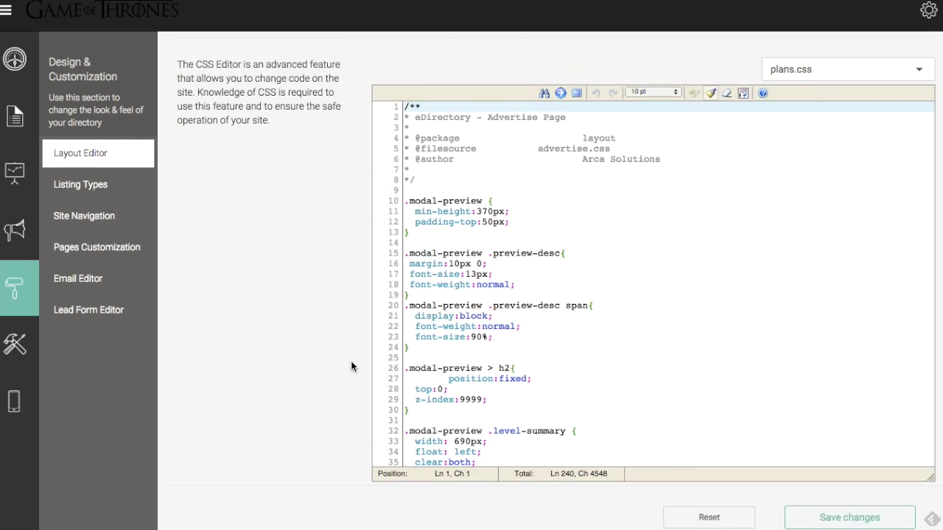
scroll(352, 362, up, 3)
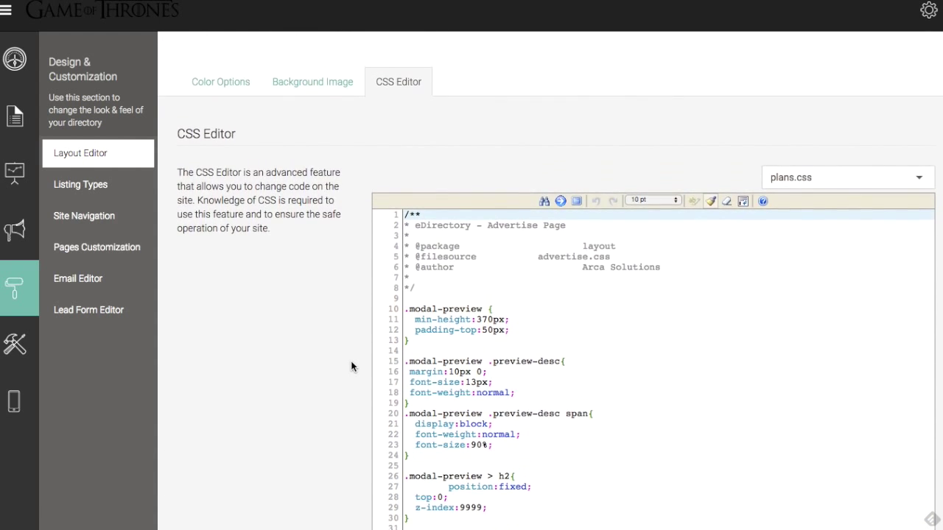
scroll(350, 361, up, 2)
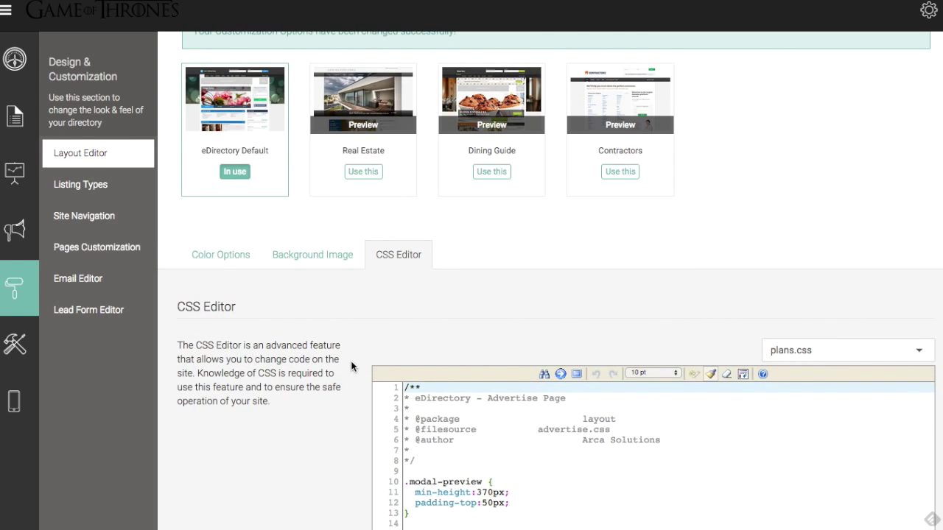
scroll(352, 366, up, 1)
scroll(351, 361, up, 2)
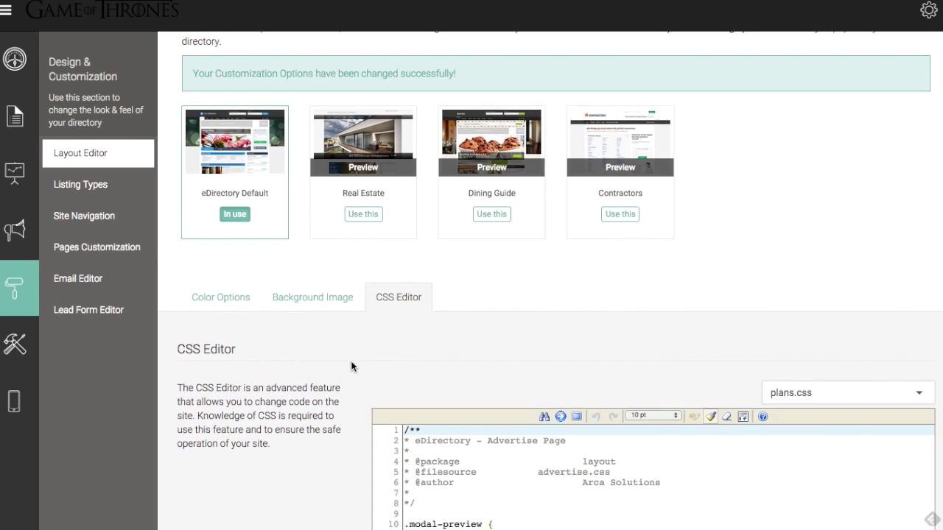
scroll(352, 366, up, 1)
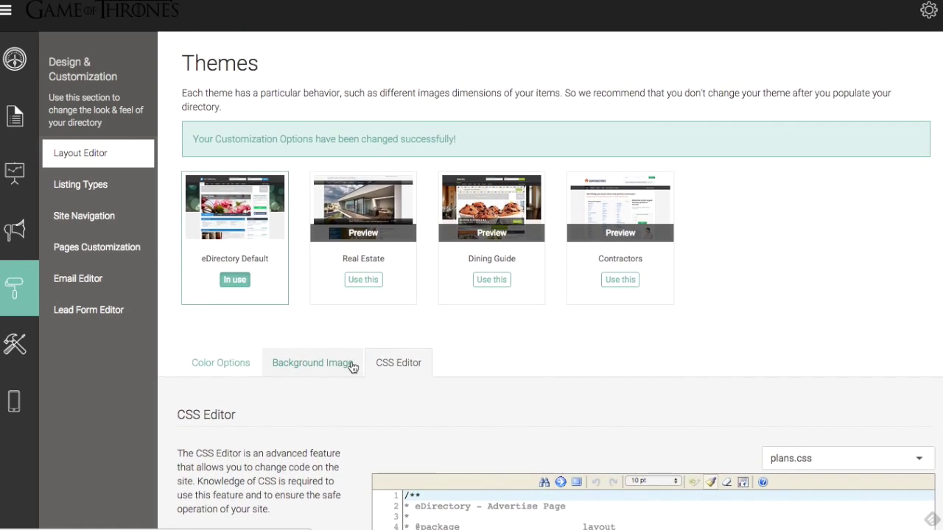